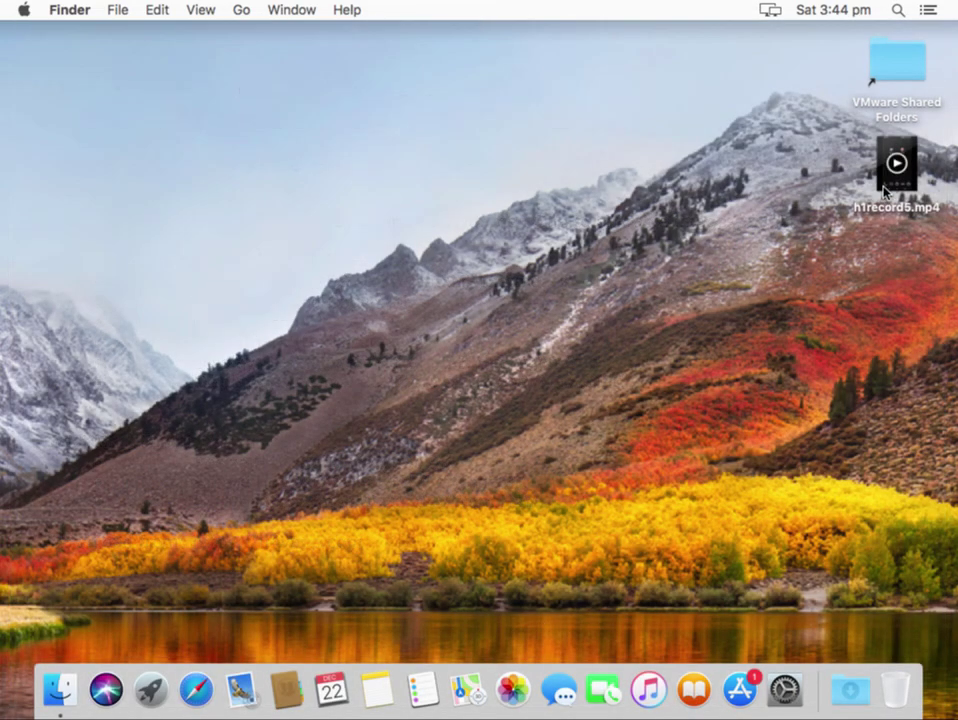
Step: Play h1record5.mp4 inline, then watch the phone's Camera folder recording full-size in Quick Look
left_click(888, 188)
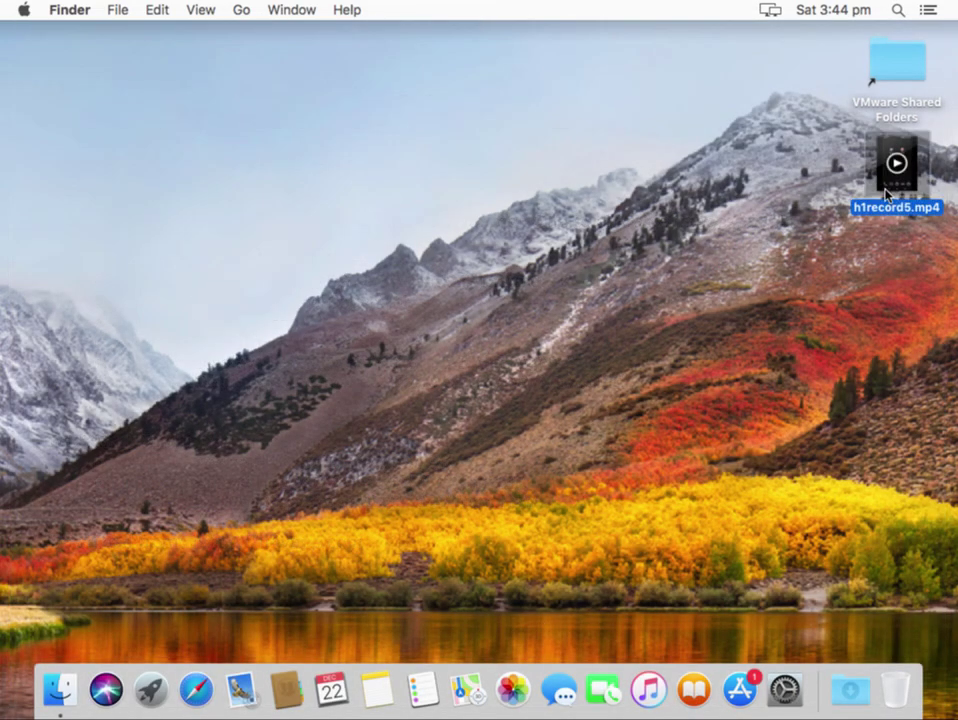
left_click(900, 168)
key("space")
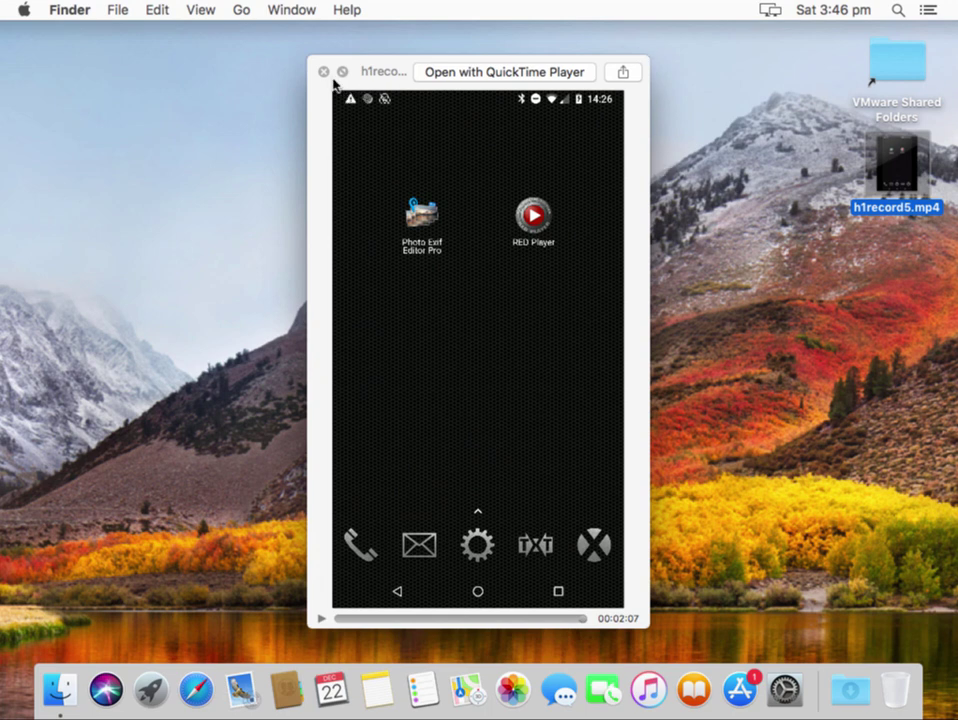
Step: Close the video preview and load h4vapp.com in Safari
key("space")
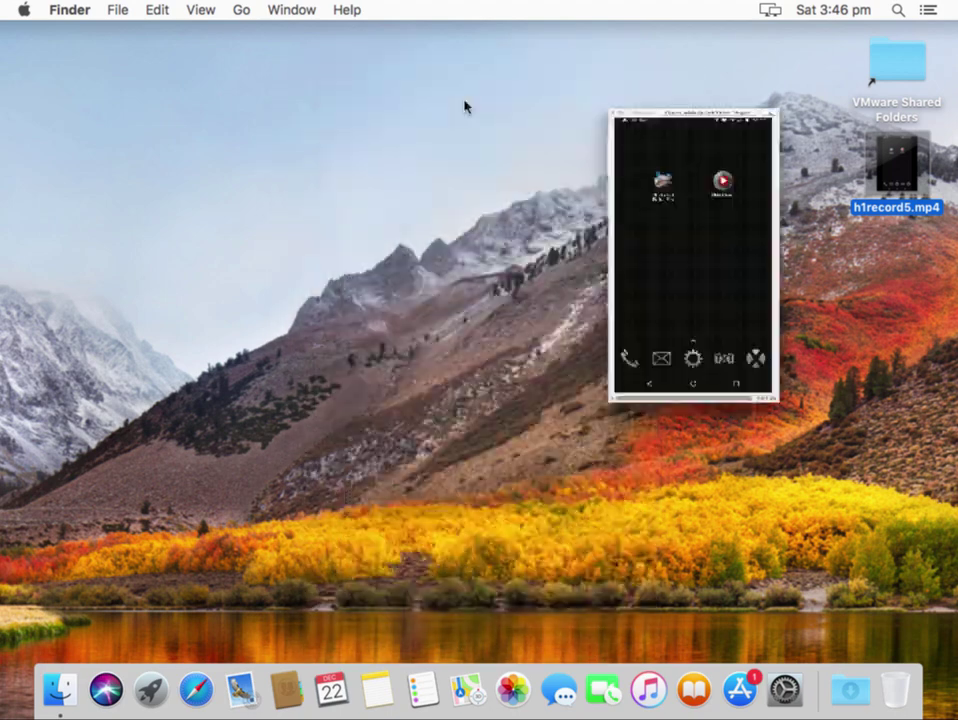
left_click(893, 533)
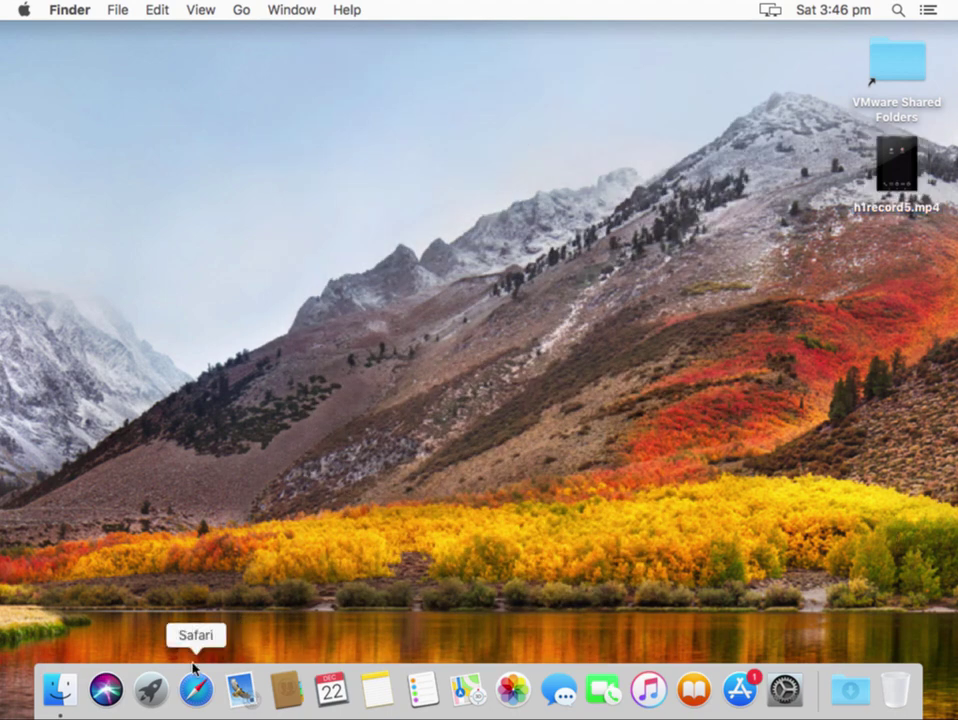
left_click(203, 706)
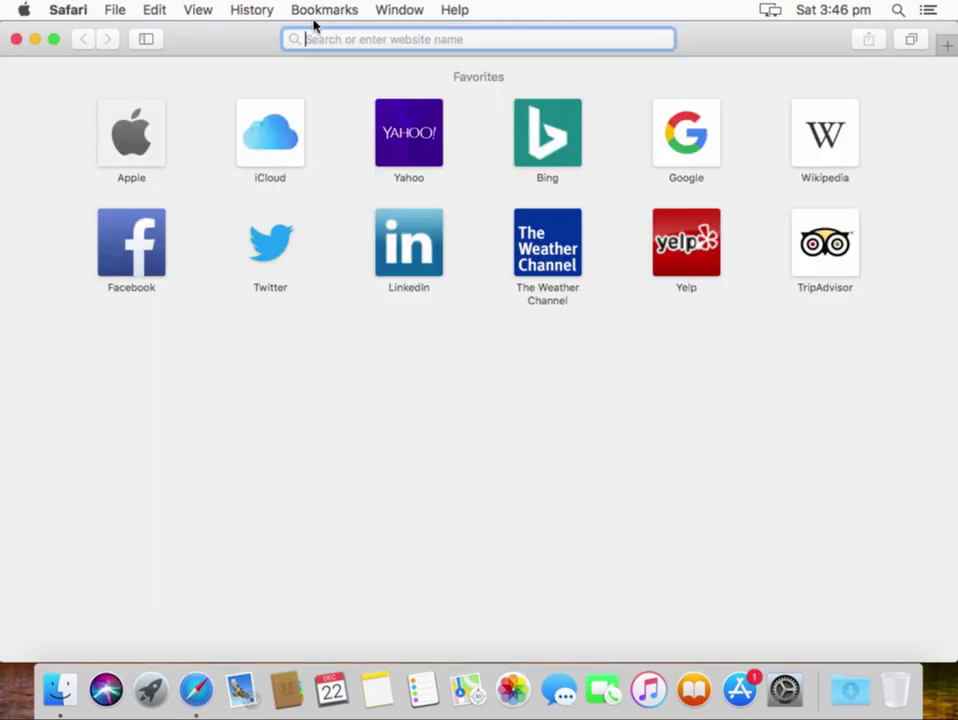
type("h4")
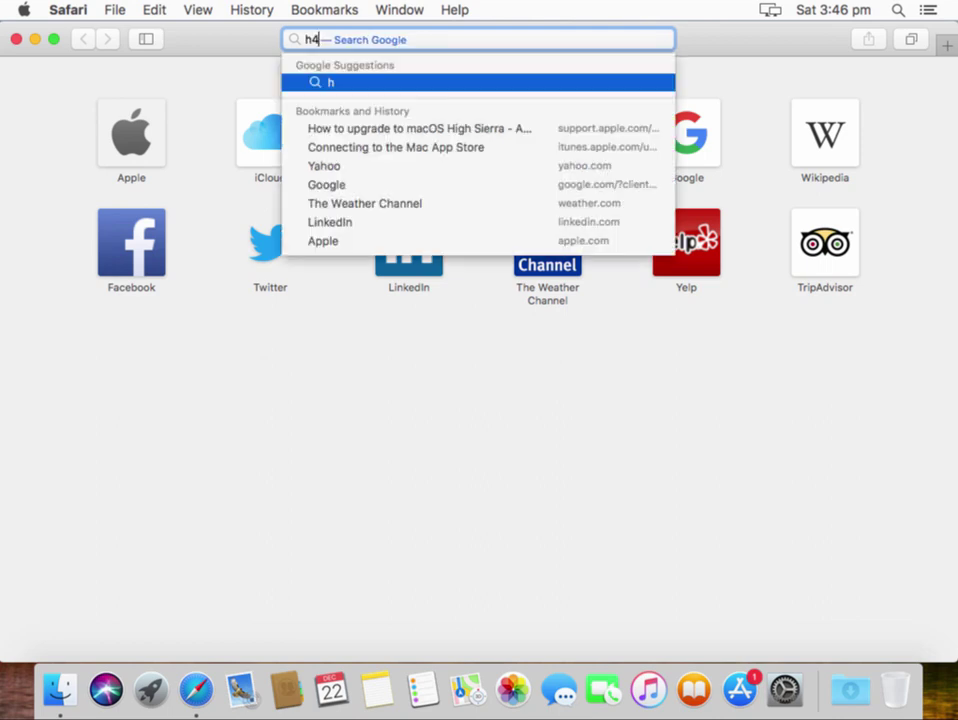
type("vapp.co")
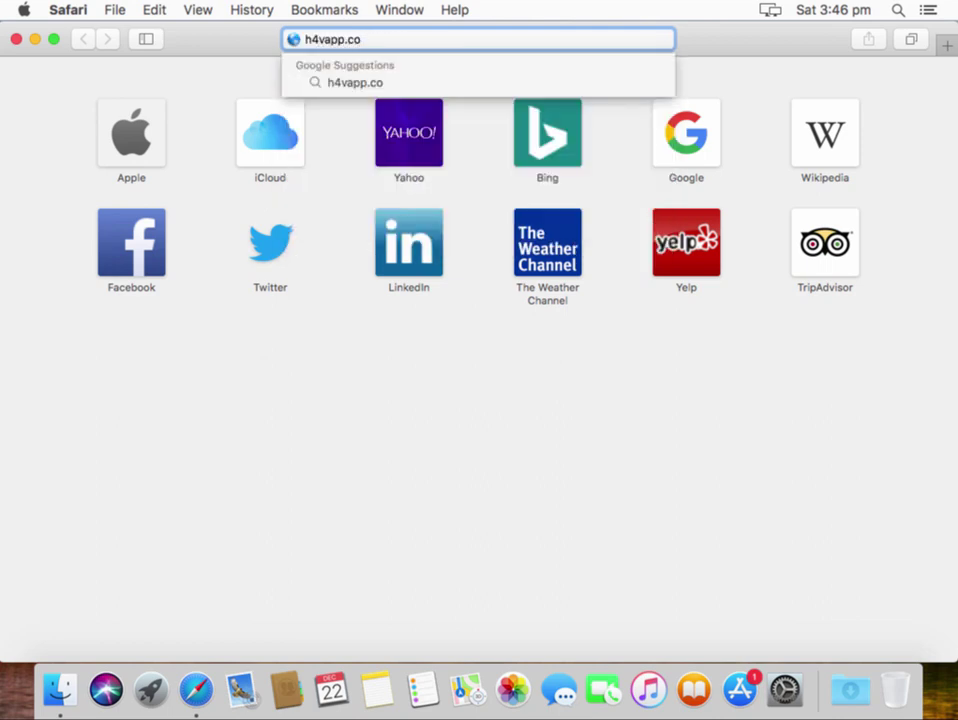
type("m")
key("Return")
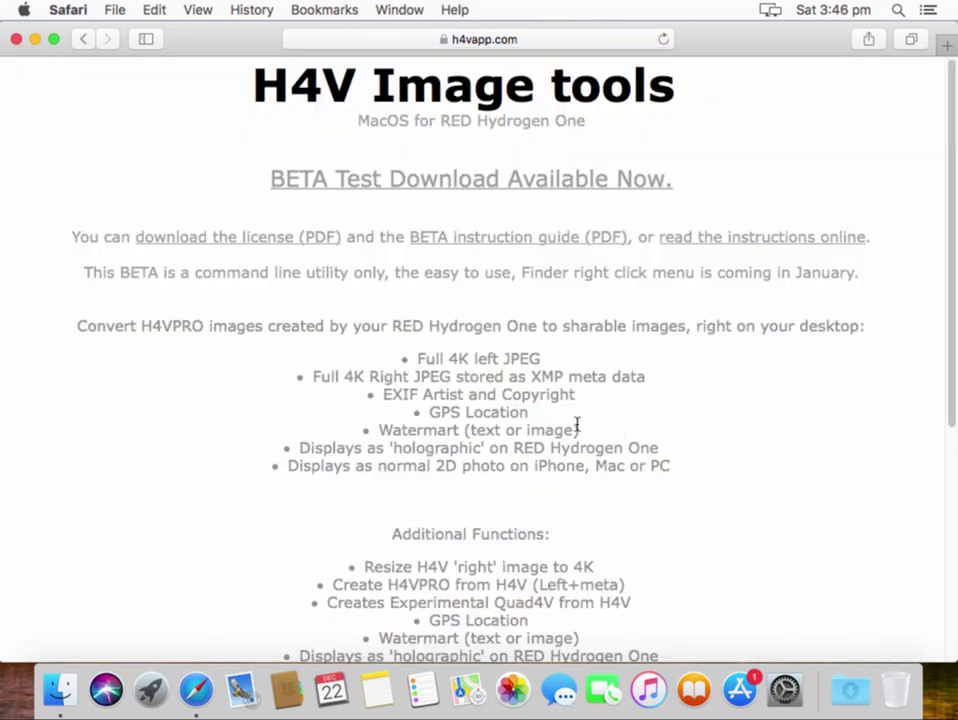
Step: Download the H4VAPP BETA and go to the 'read the instructions online' page
scroll(576, 427, "down", 1)
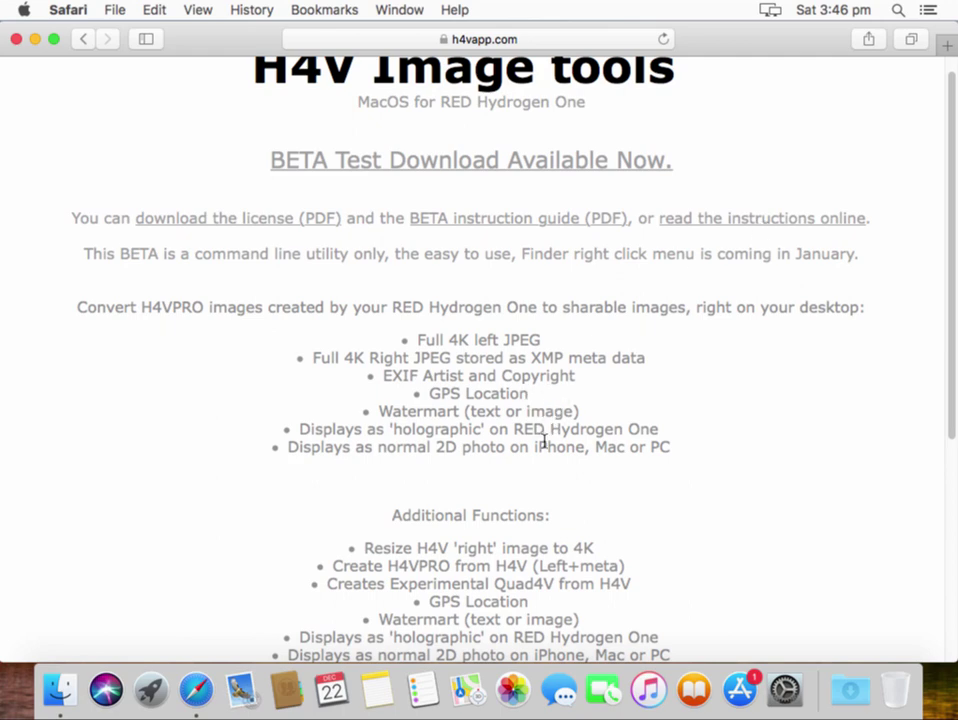
scroll(543, 441, "down", 1)
scroll(546, 436, "up", 2)
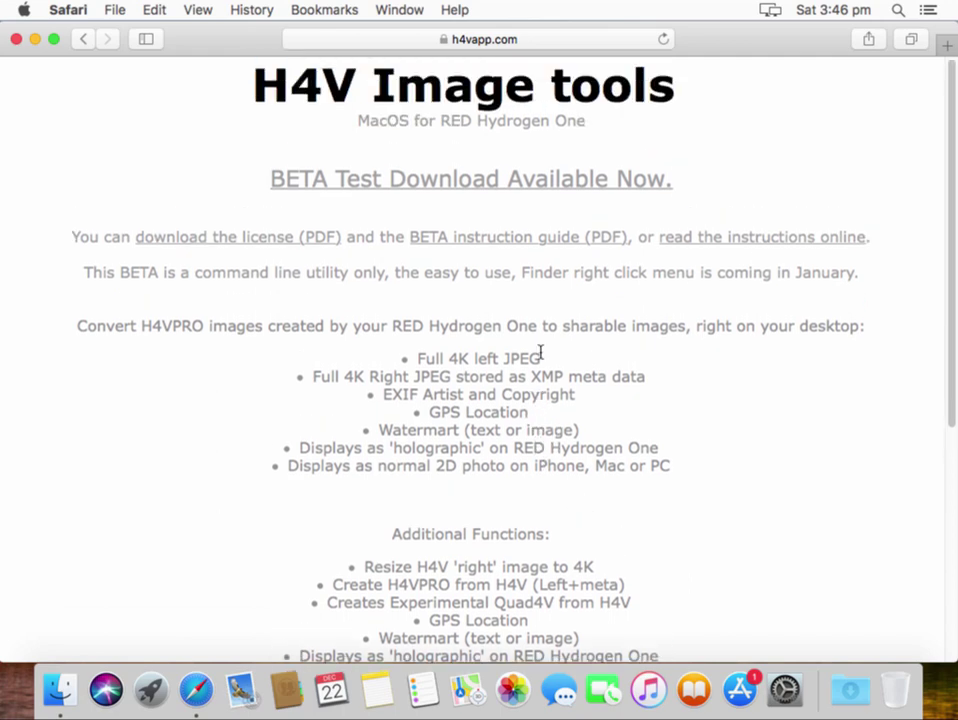
left_click(524, 180)
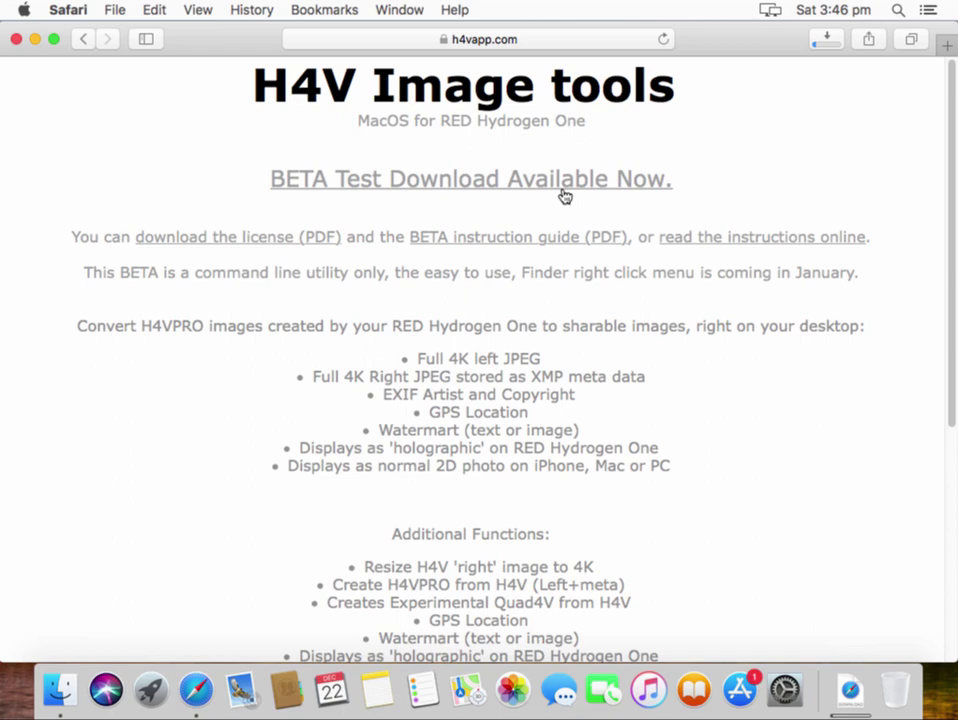
left_click(754, 240)
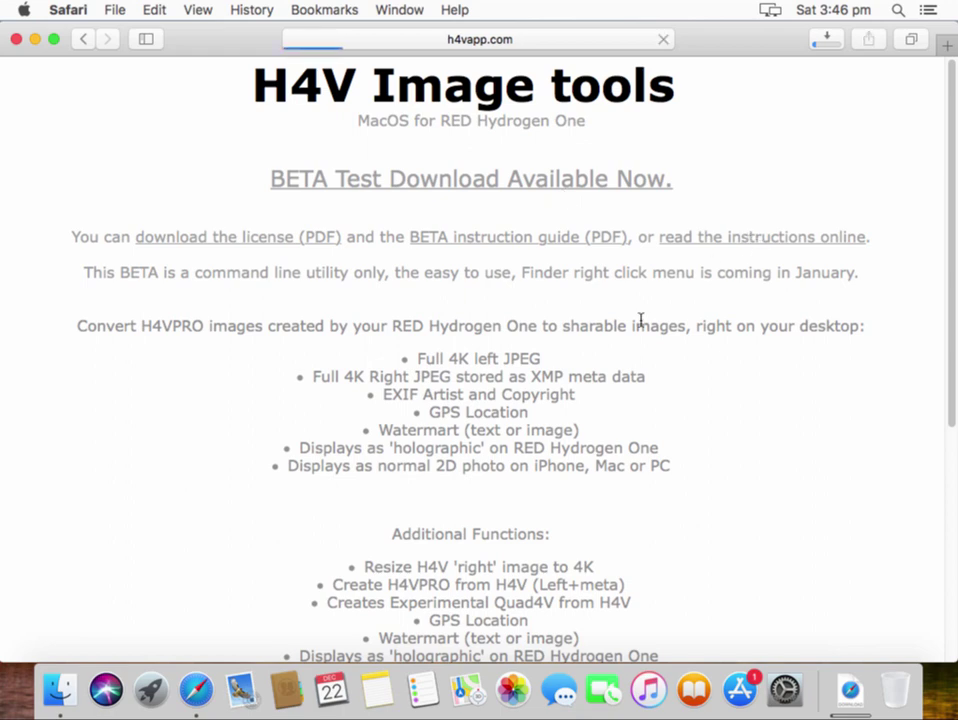
scroll(478, 449, "down", 1)
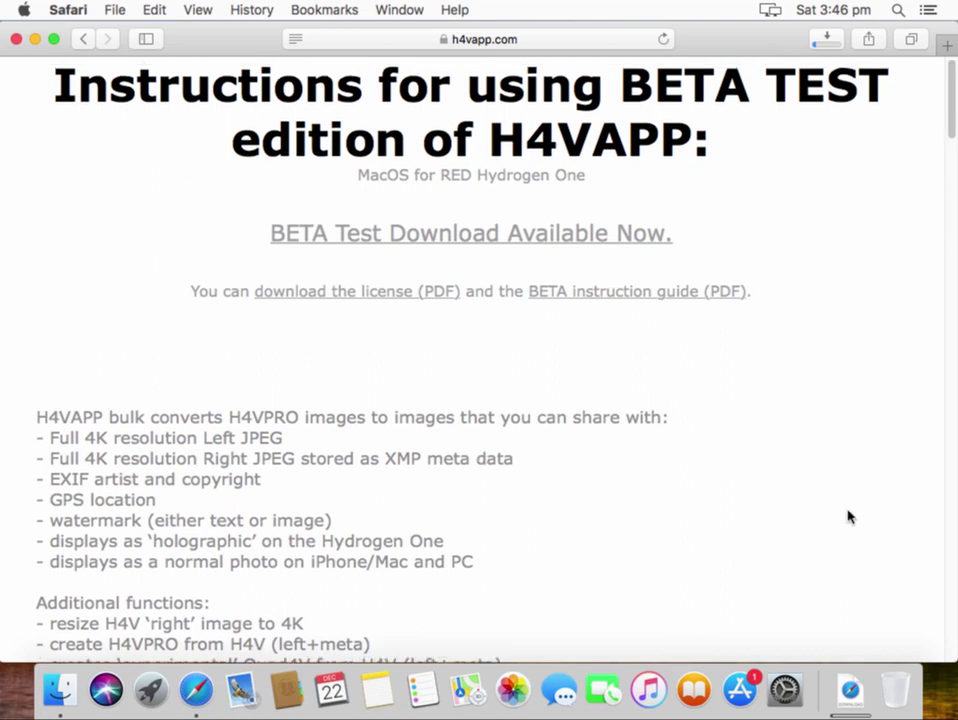
Step: Scroll the instructions page down to the 'Examples of how to use H4VAPP' section
scroll(848, 516, "down", 10)
scroll(848, 516, "down", 1)
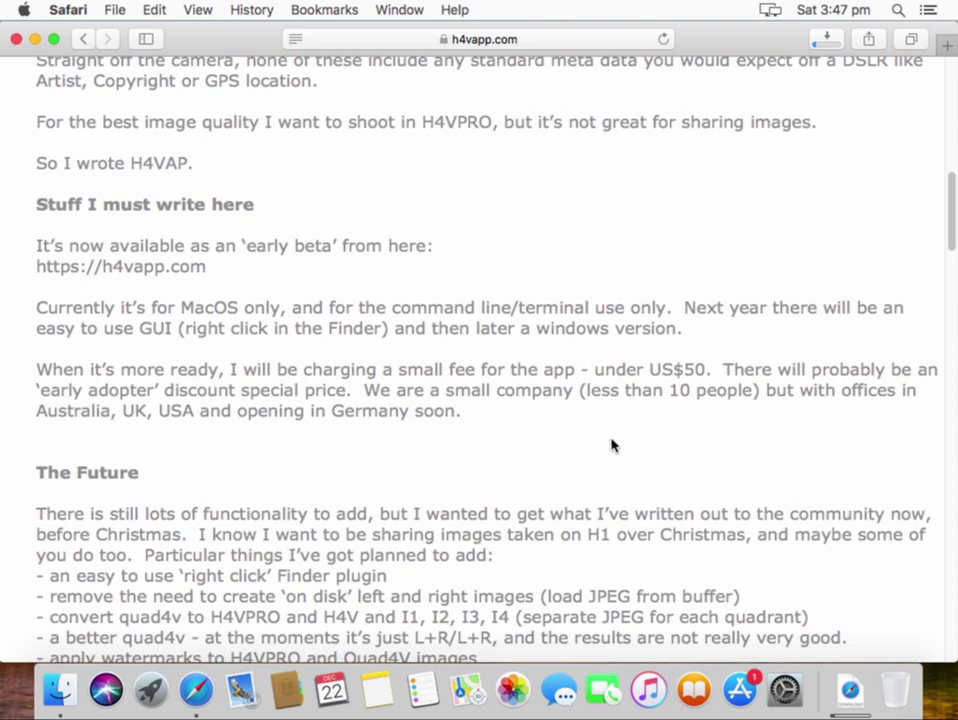
scroll(612, 445, "down", 1)
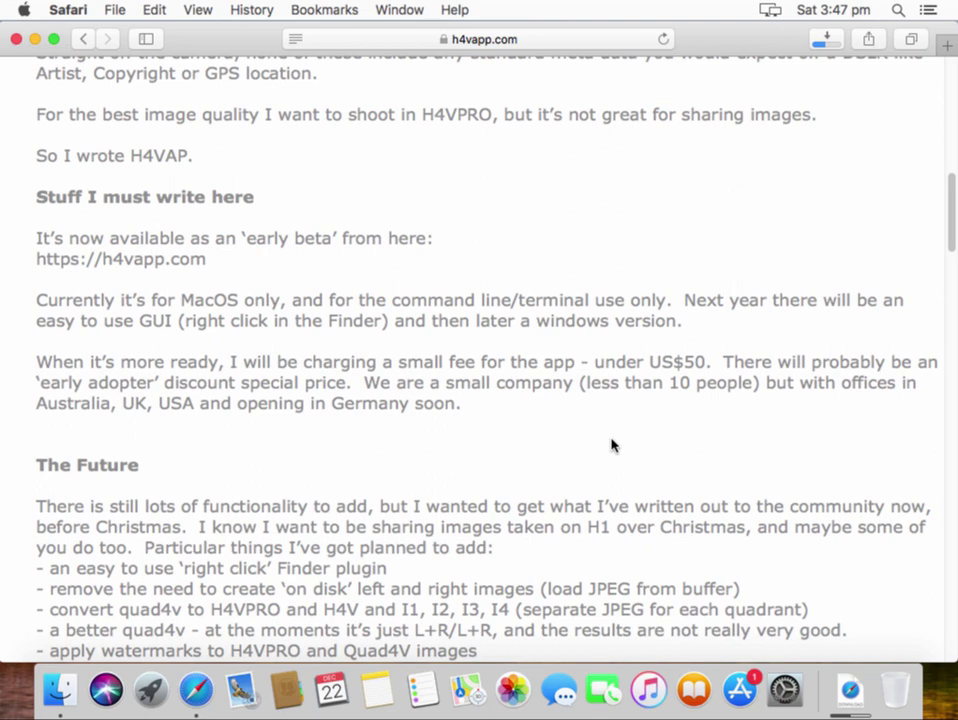
scroll(613, 445, "down", 2)
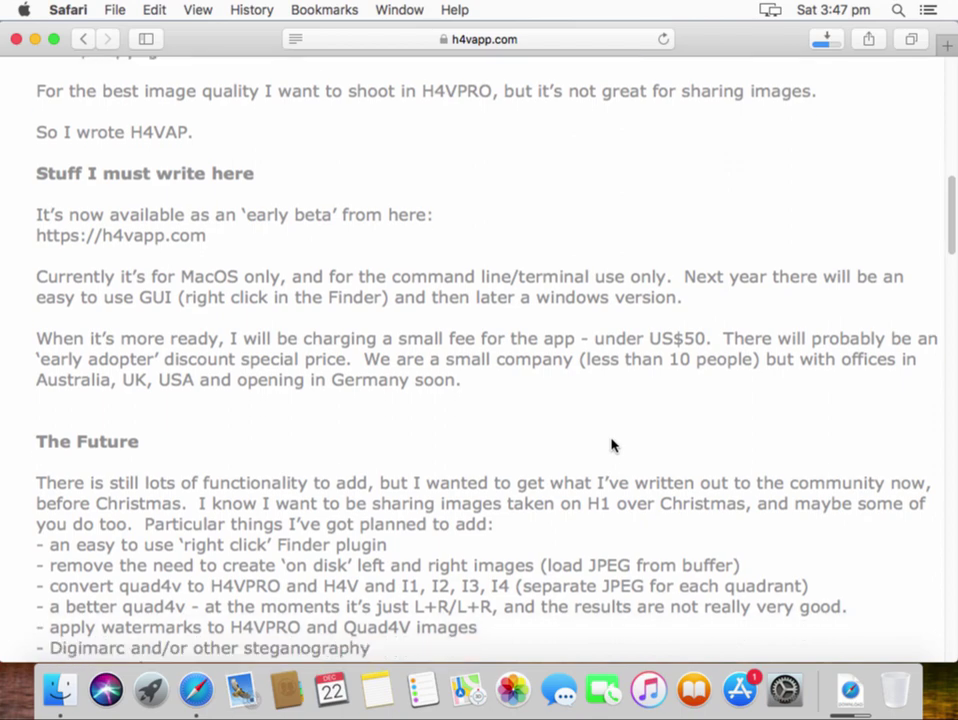
scroll(613, 445, "down", 10)
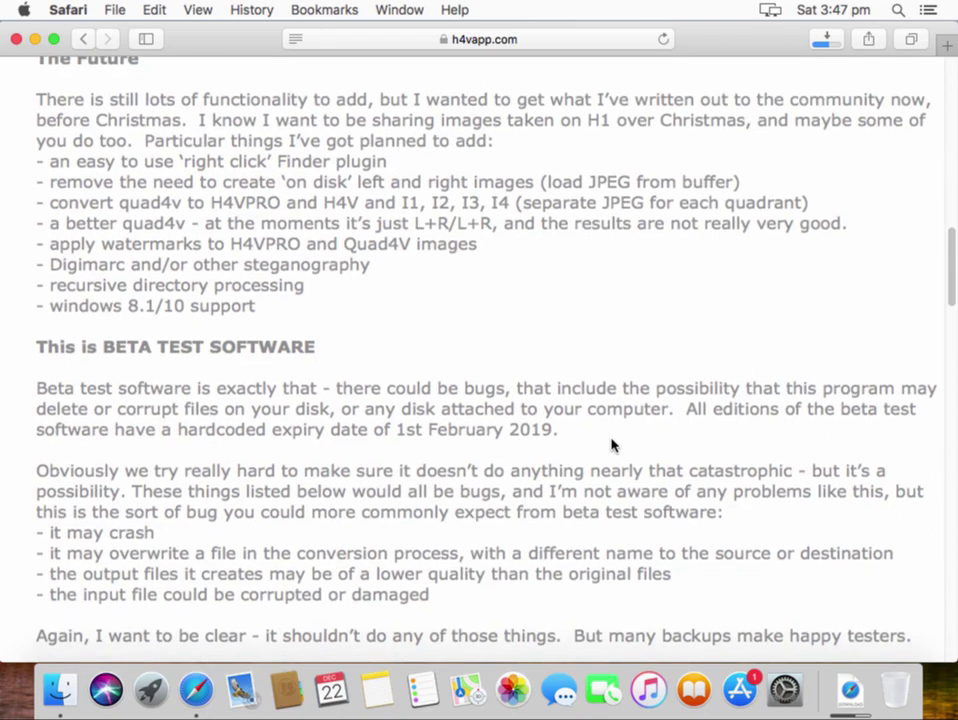
scroll(613, 445, "down", 15)
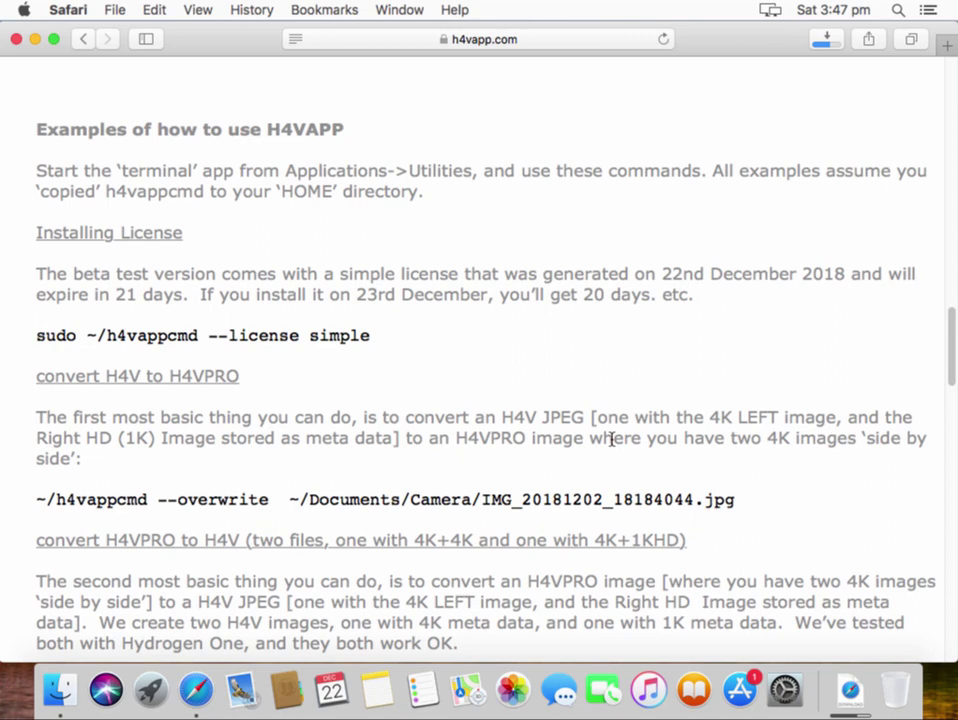
scroll(612, 443, "down", 1)
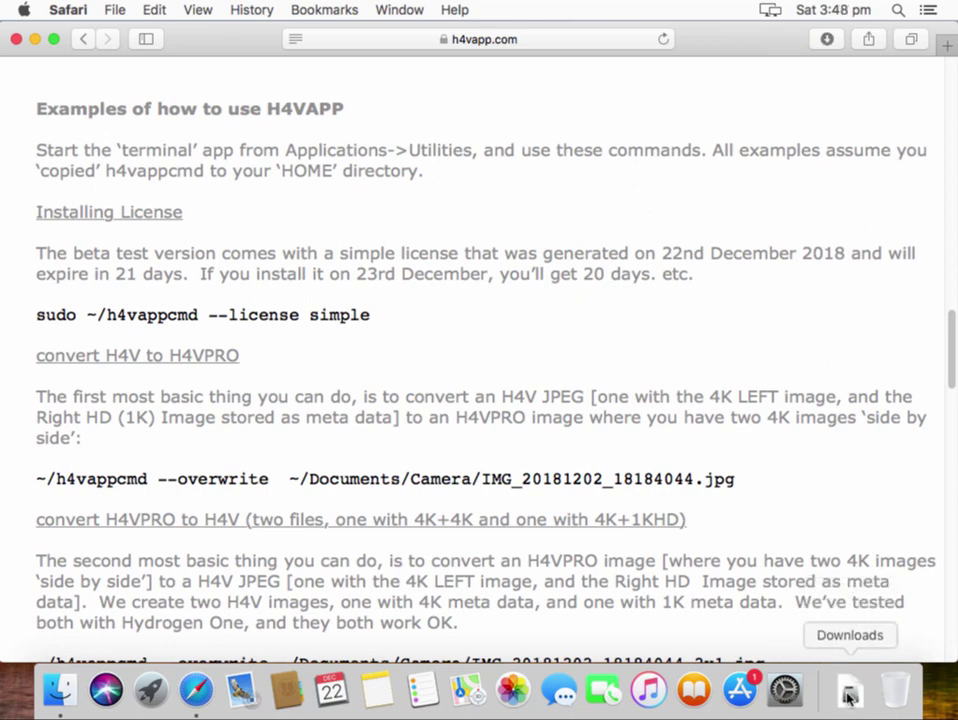
Step: Open H4Vapp-Installer.dmg from Finder's Recents and agree to its licence
left_click(60, 690)
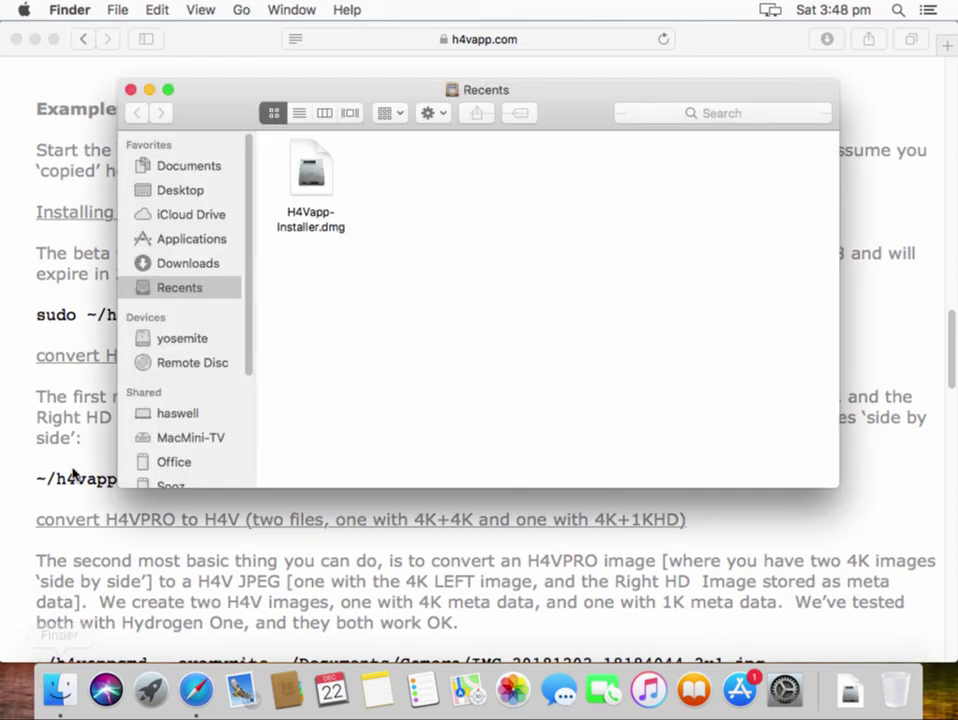
left_click(324, 178)
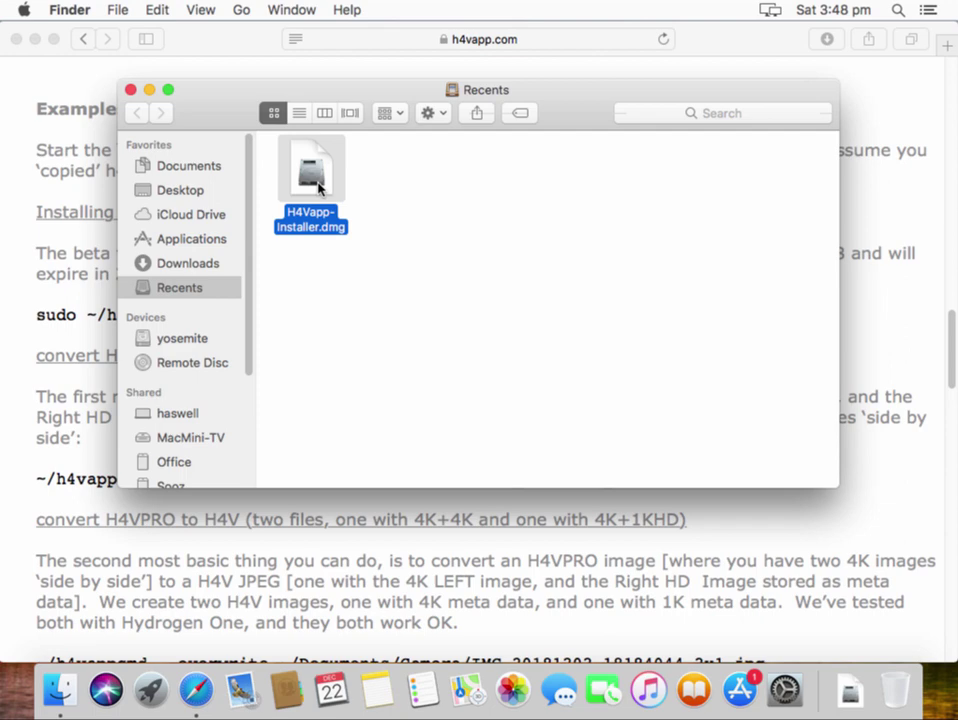
double_click(319, 187)
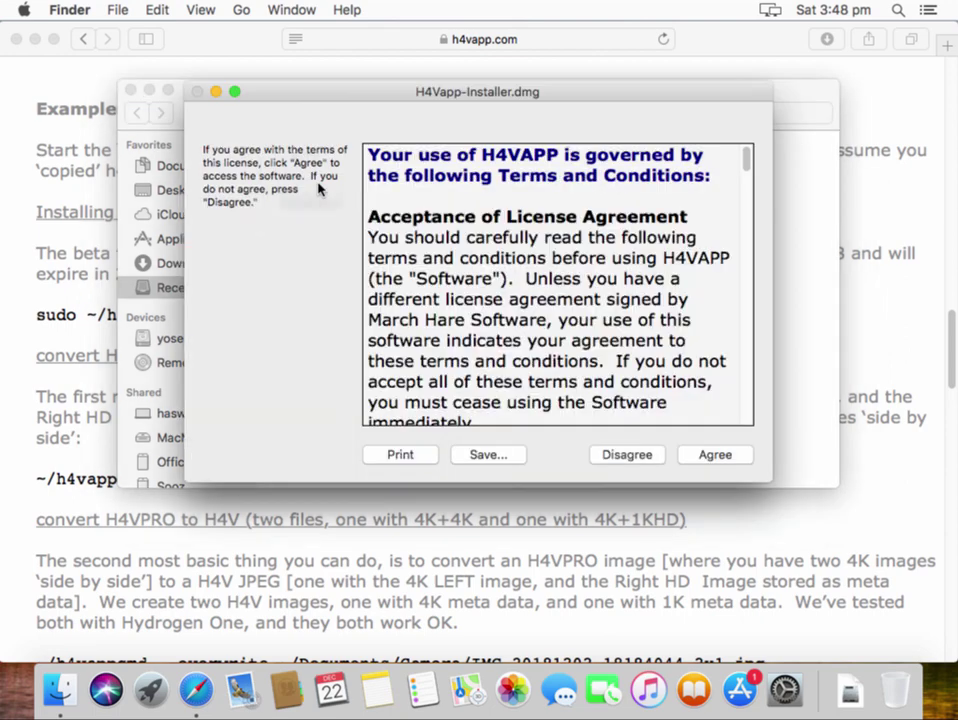
left_click(722, 463)
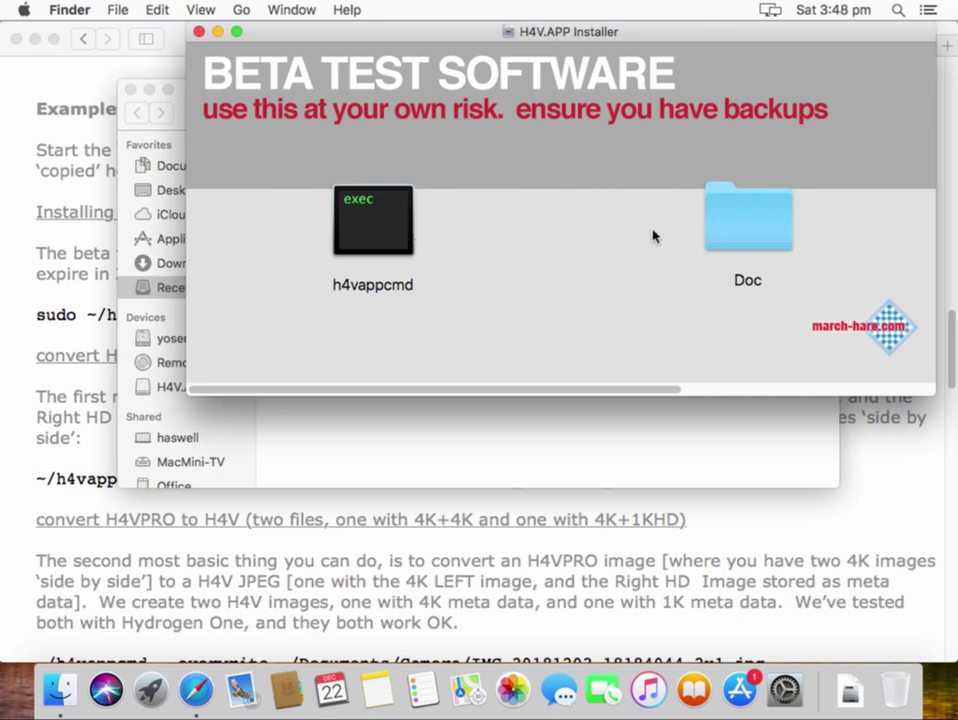
Step: Copy h4vappcmd and the Doc folder from the installer into the home folder
left_click(178, 100)
left_click_drag(186, 103, 112, 190)
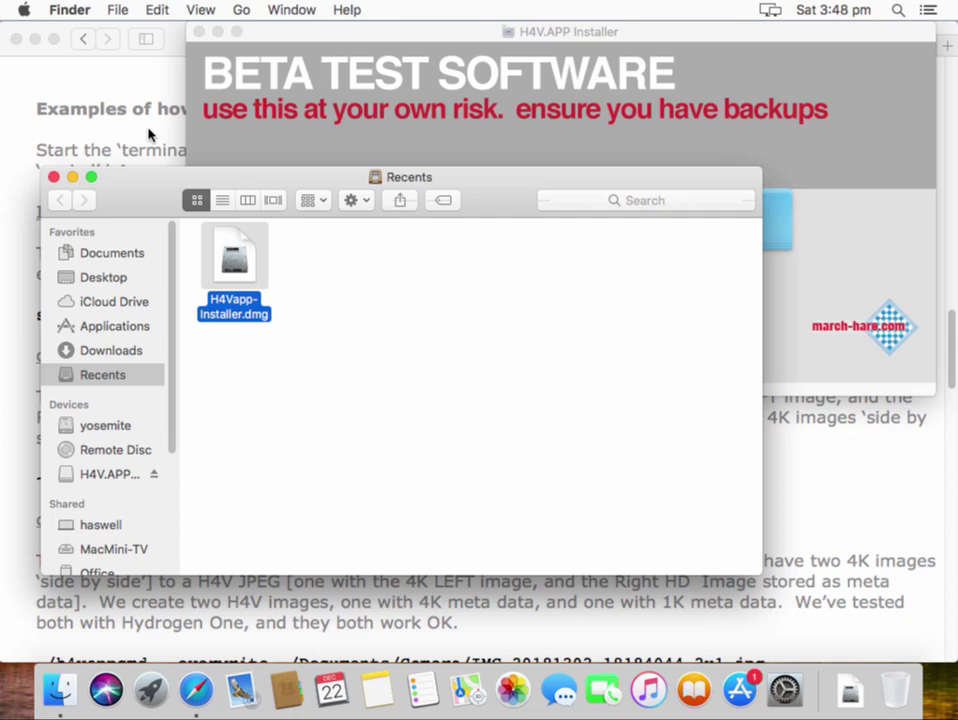
left_click(241, 11)
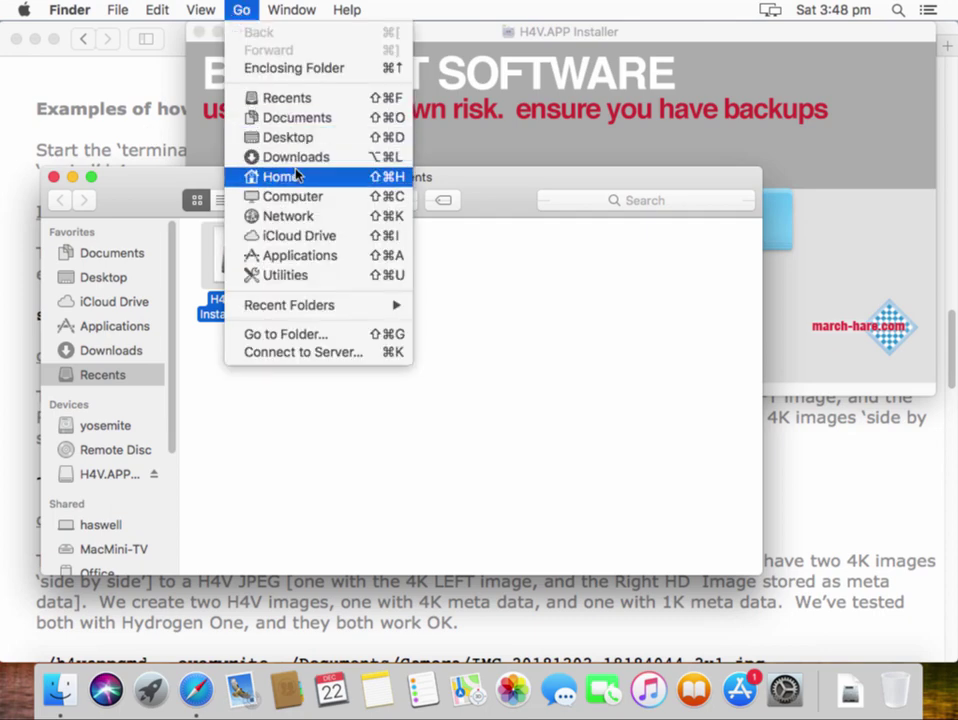
left_click(282, 177)
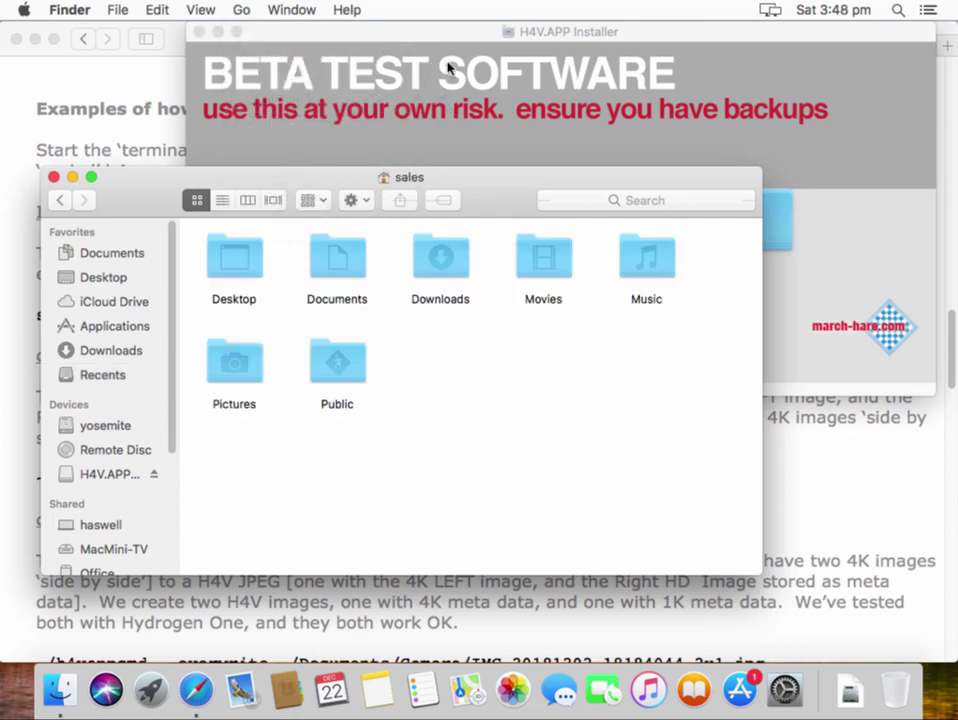
left_click(740, 141)
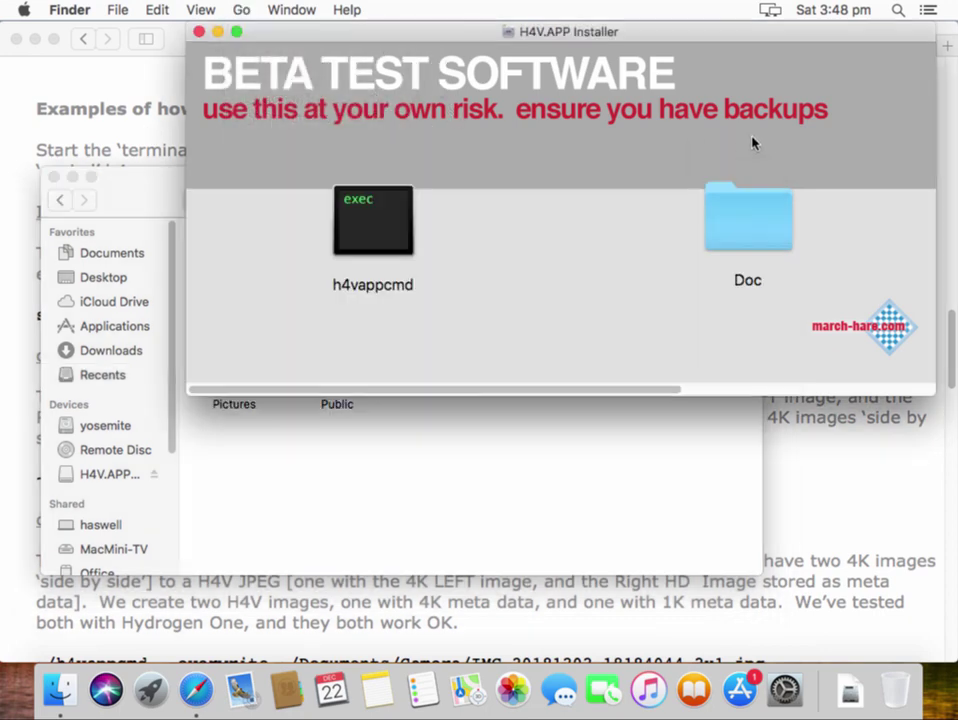
left_click(393, 229)
left_click_drag(393, 229, 575, 480)
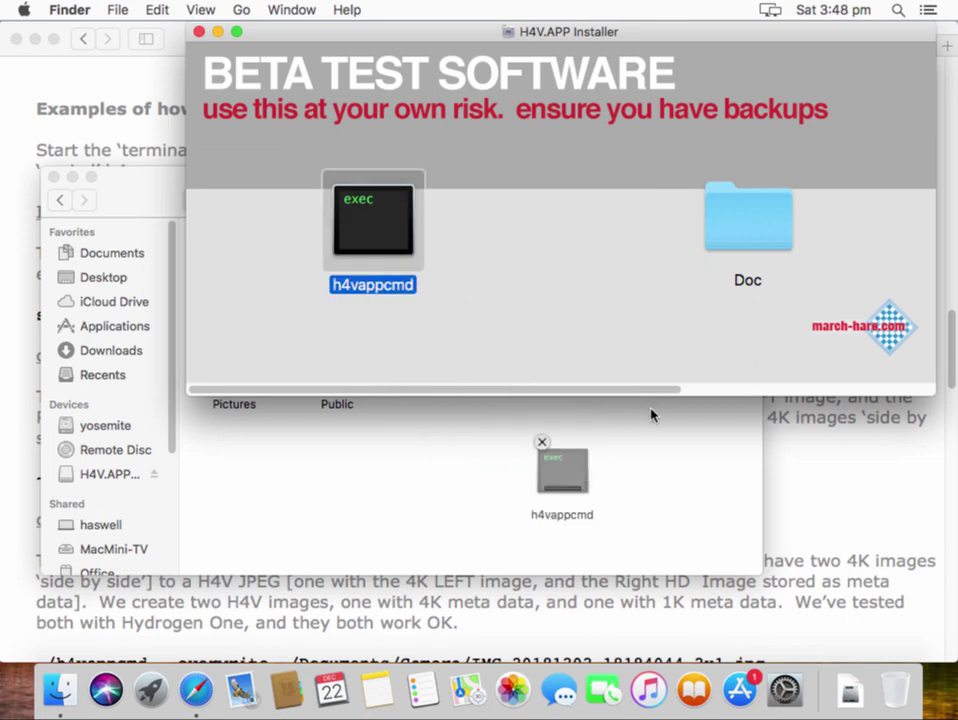
left_click_drag(752, 244, 434, 466)
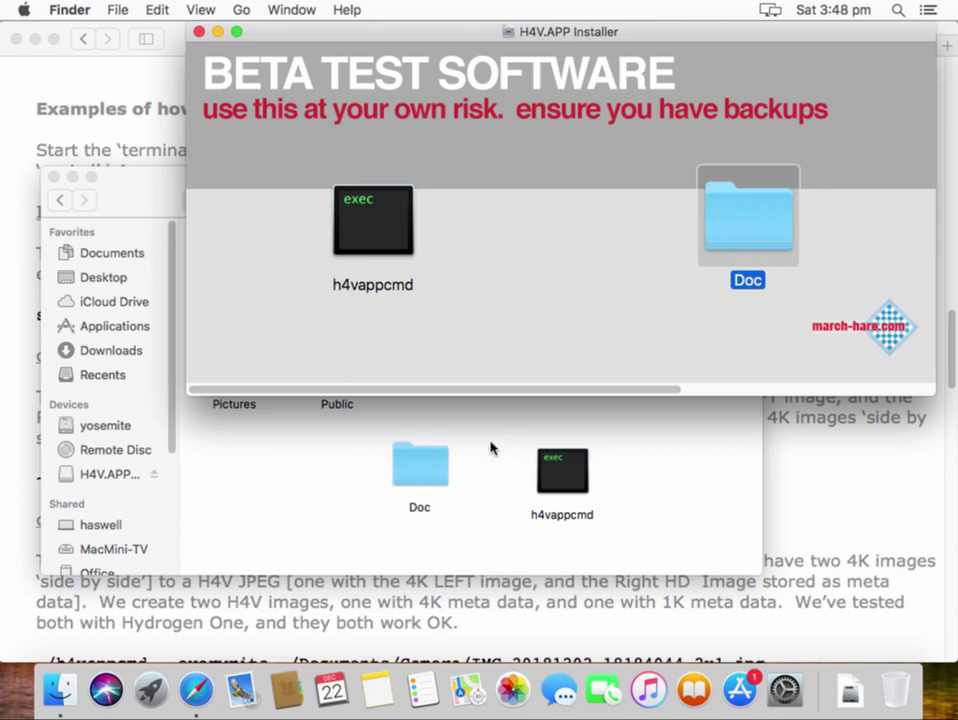
Step: Rename the copied Doc folder to 'H4VAPP Doc' and check its contents
left_click(418, 507)
left_click(418, 507)
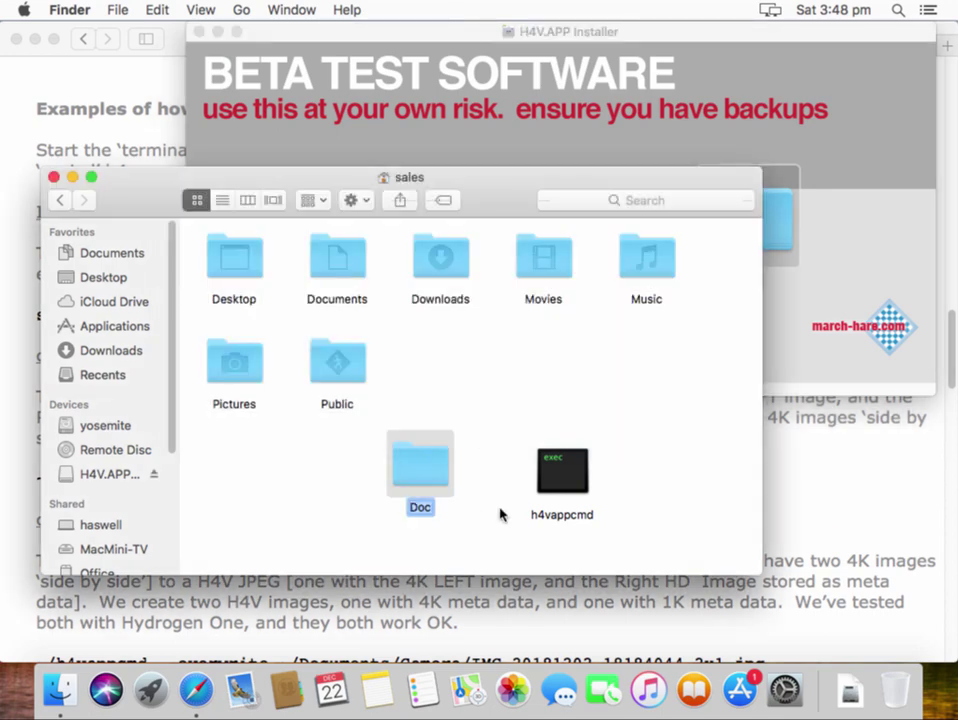
type("H4VAPP Doc")
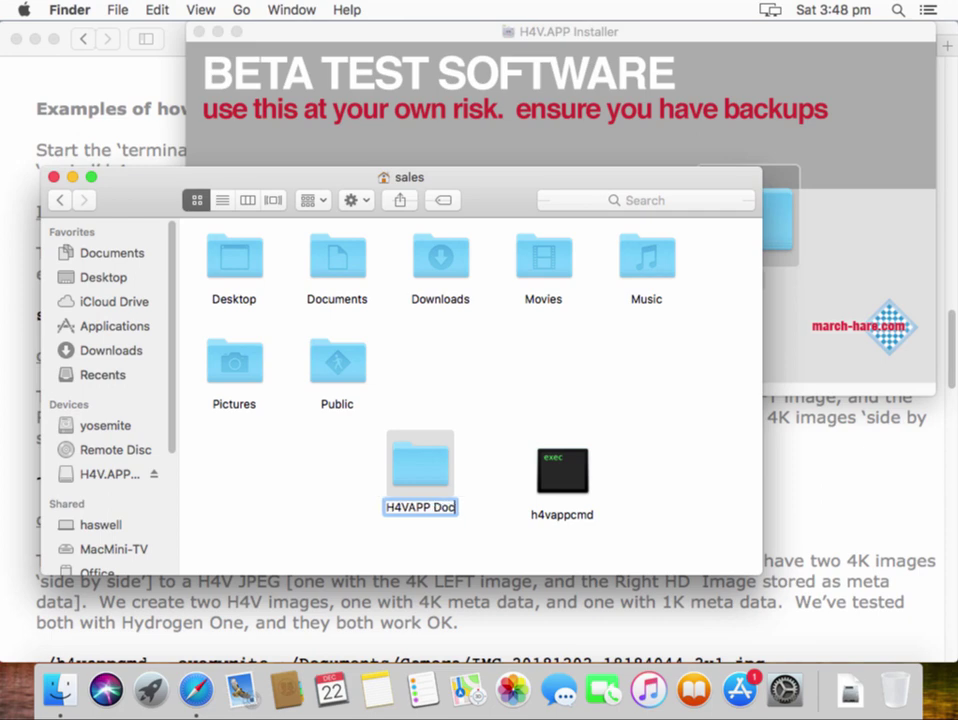
key("Return")
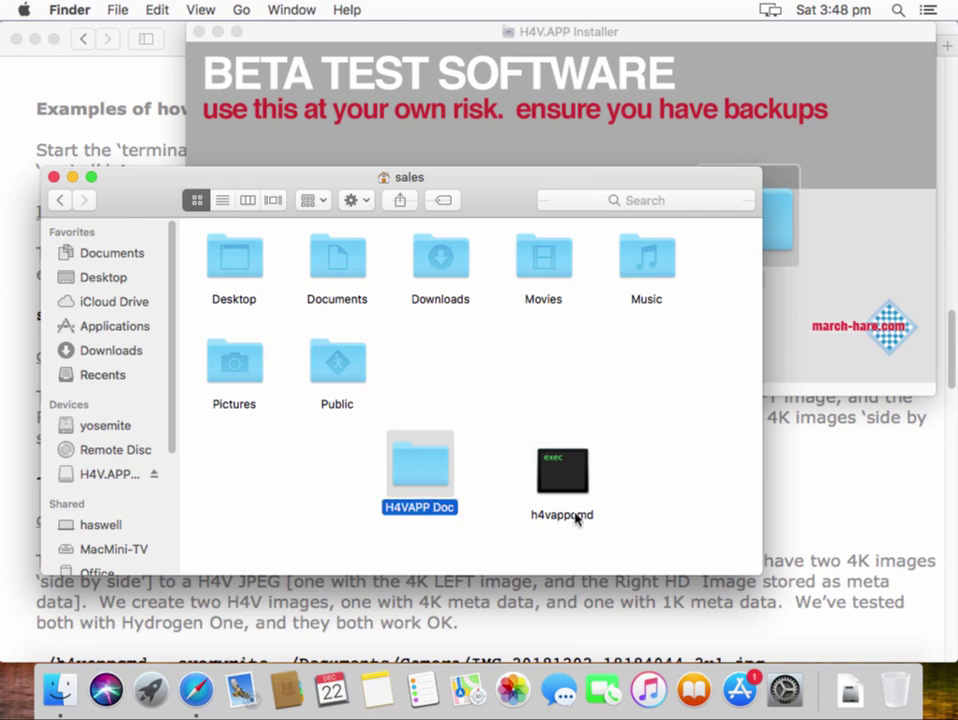
double_click(423, 473)
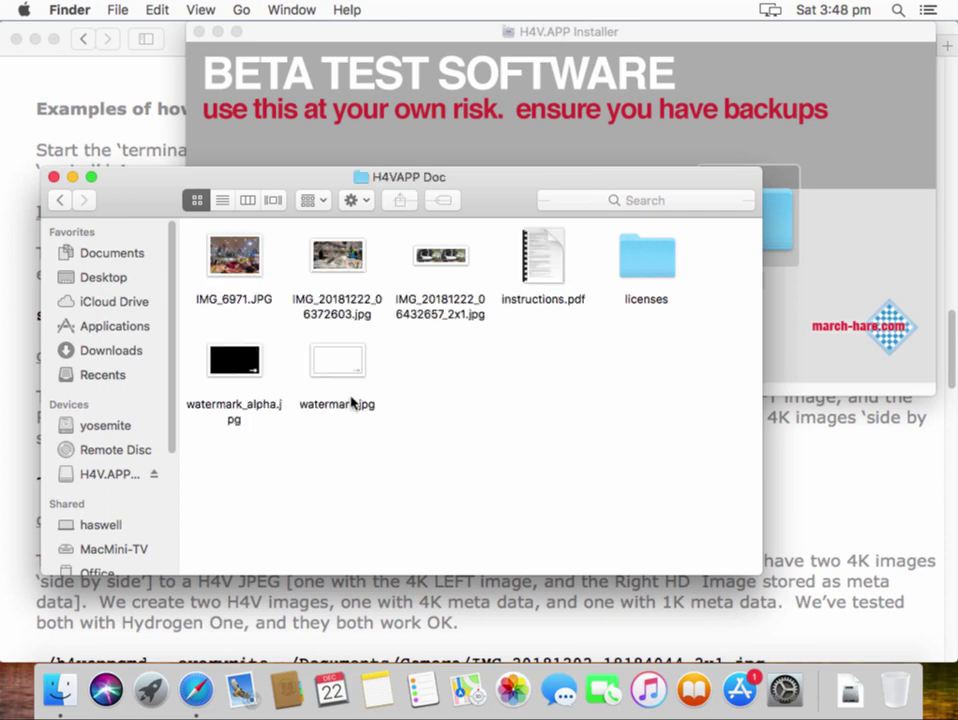
left_click(60, 200)
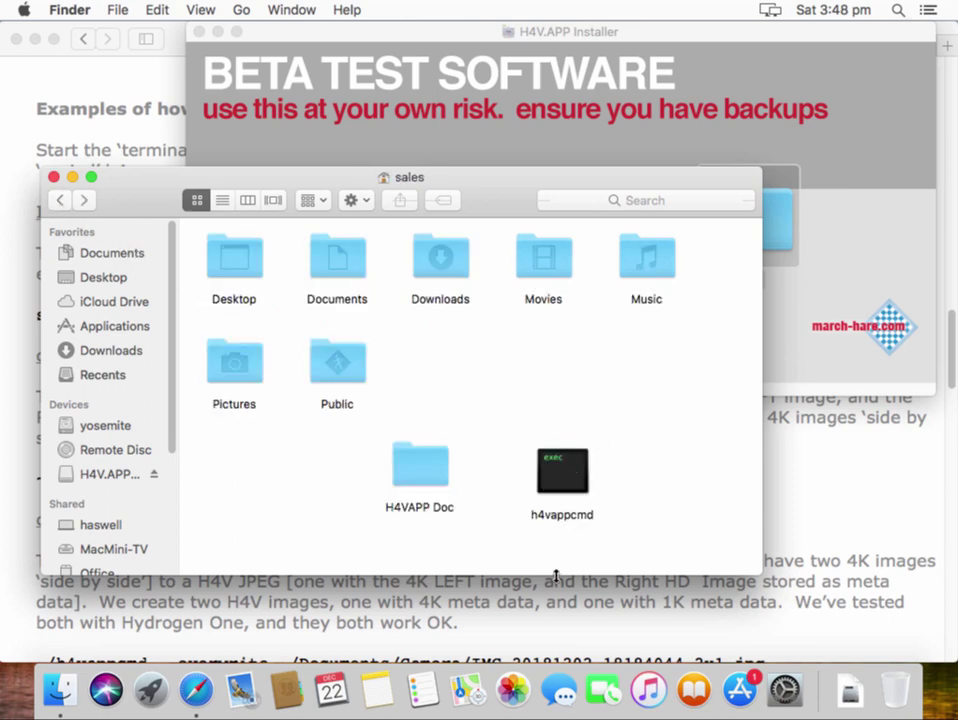
Step: Close the H4V.APP installer window and open Applications > Utilities
left_click(116, 327)
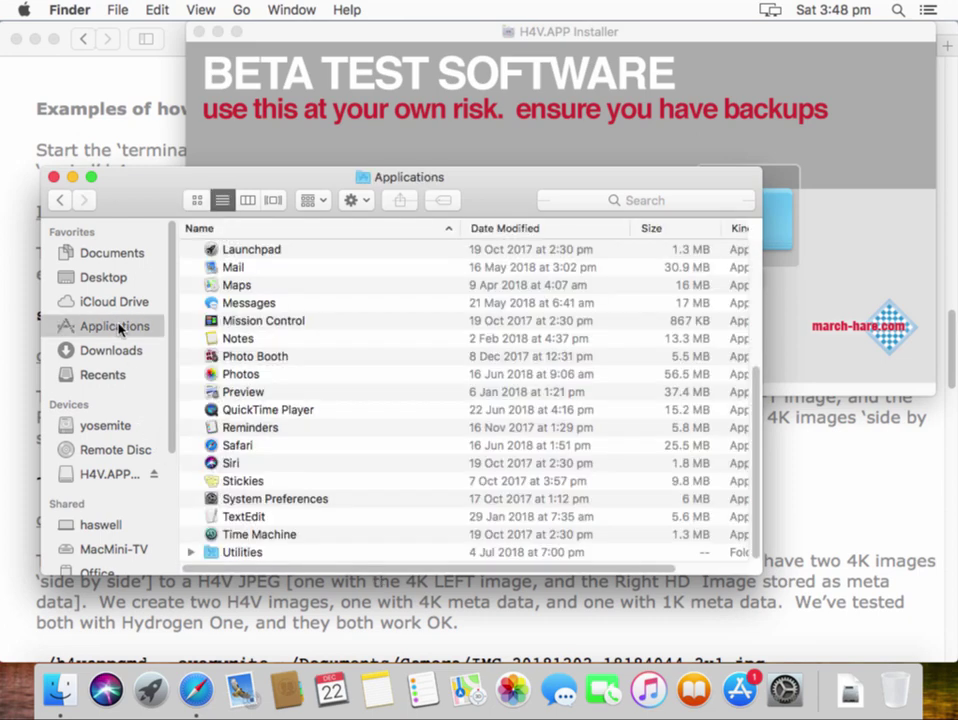
left_click(255, 553)
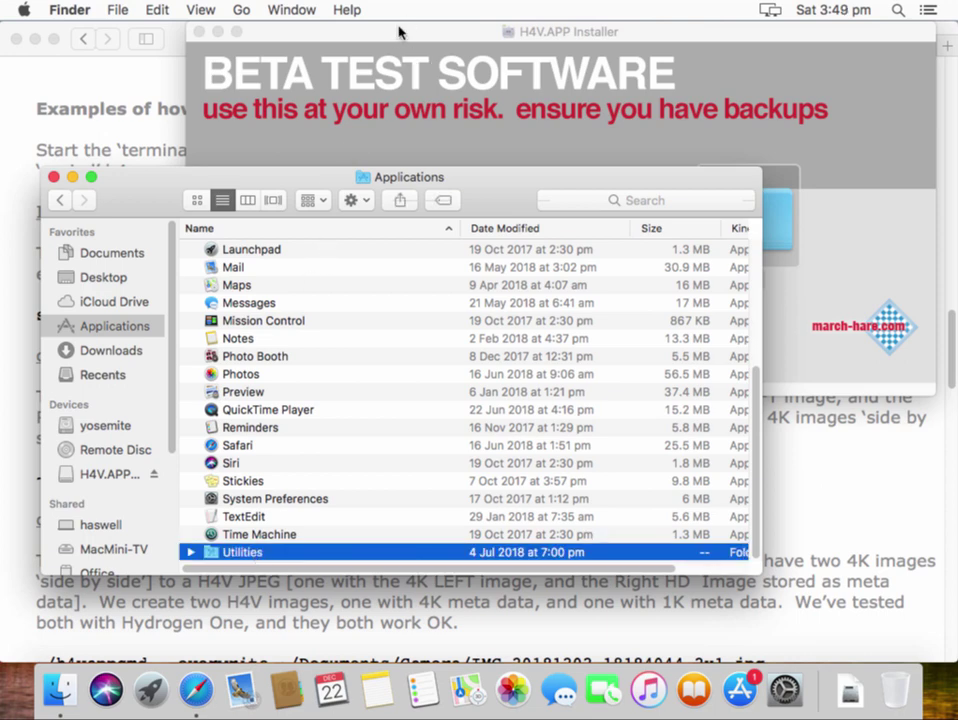
left_click(299, 30)
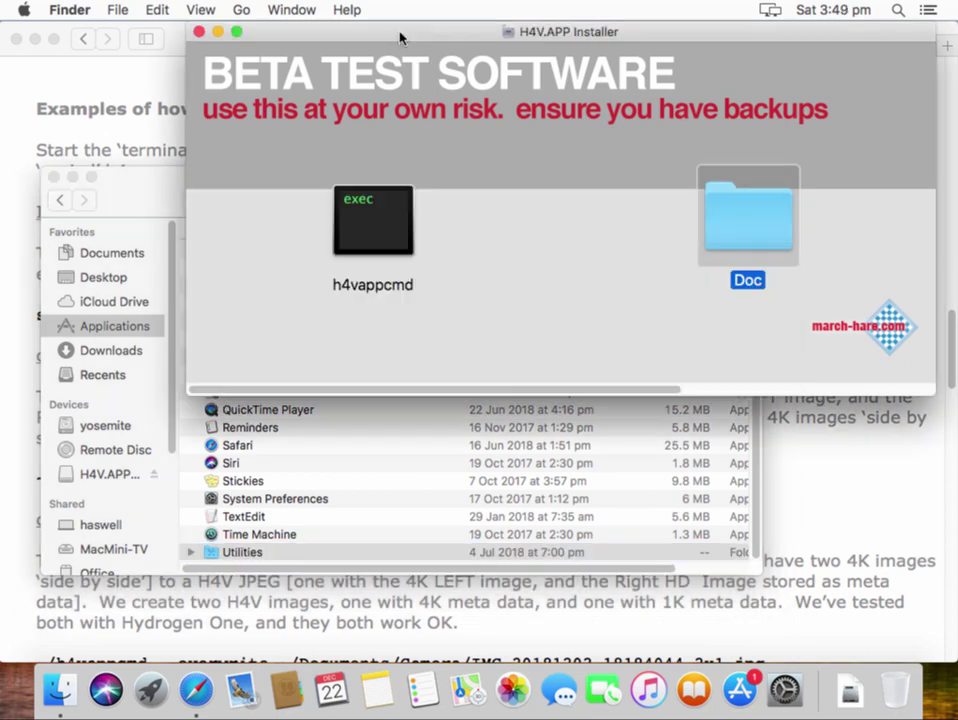
left_click(199, 31)
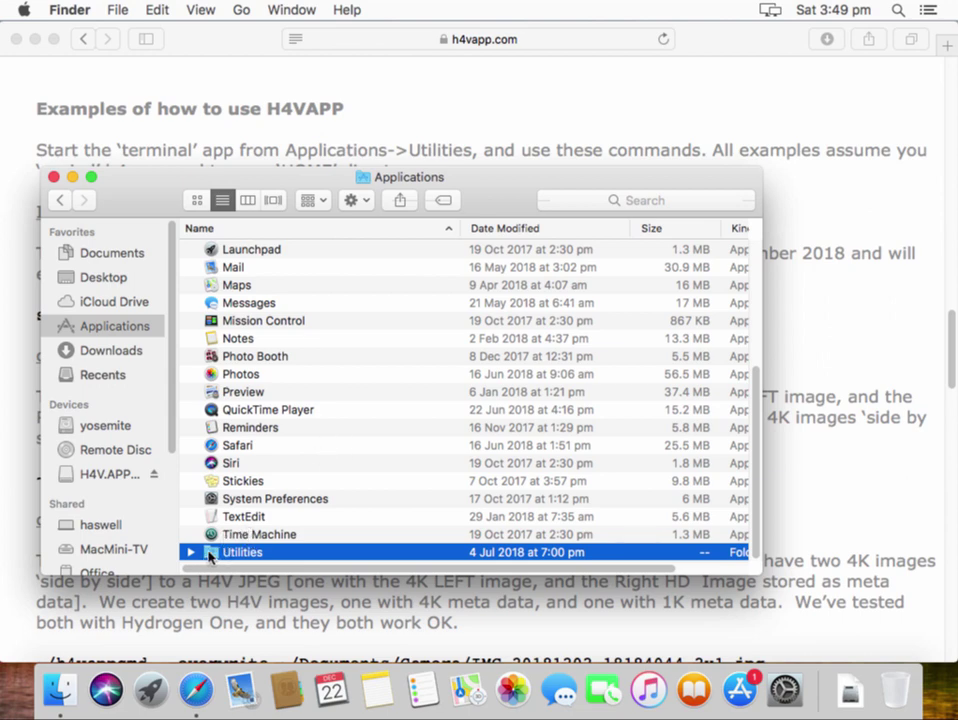
double_click(212, 556)
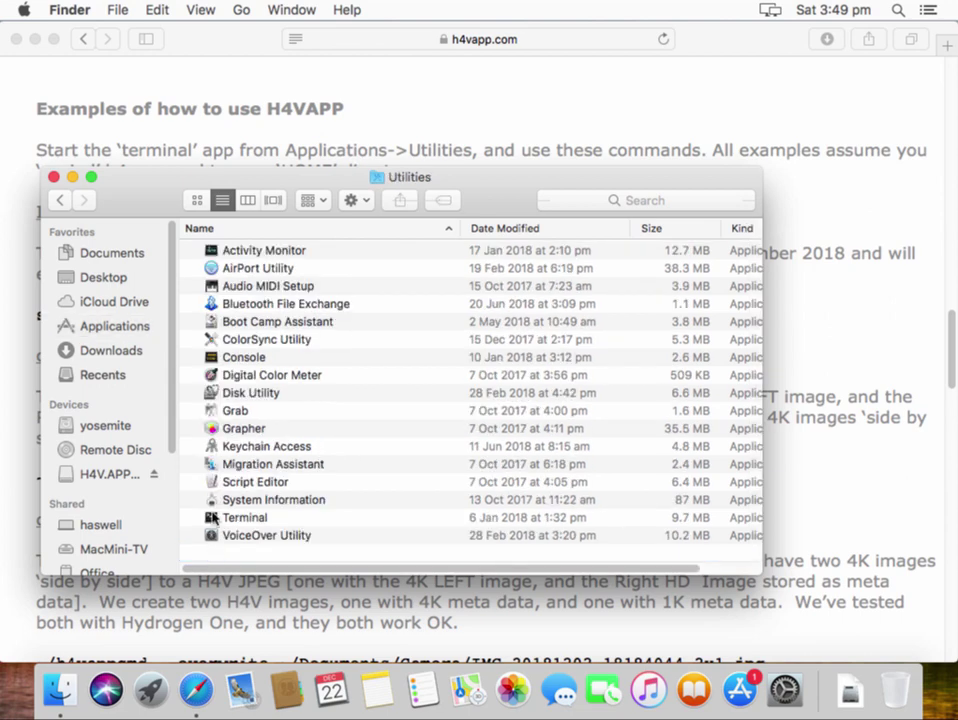
Step: Launch Terminal from Utilities and enlarge its window
left_click(245, 519)
double_click(245, 519)
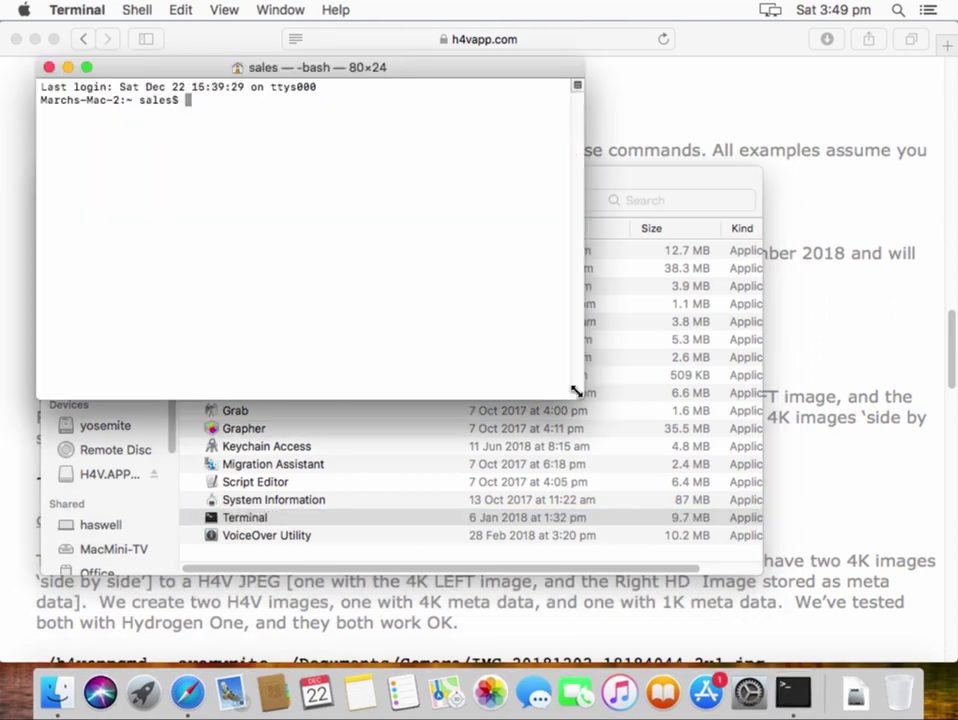
left_click_drag(583, 398, 916, 605)
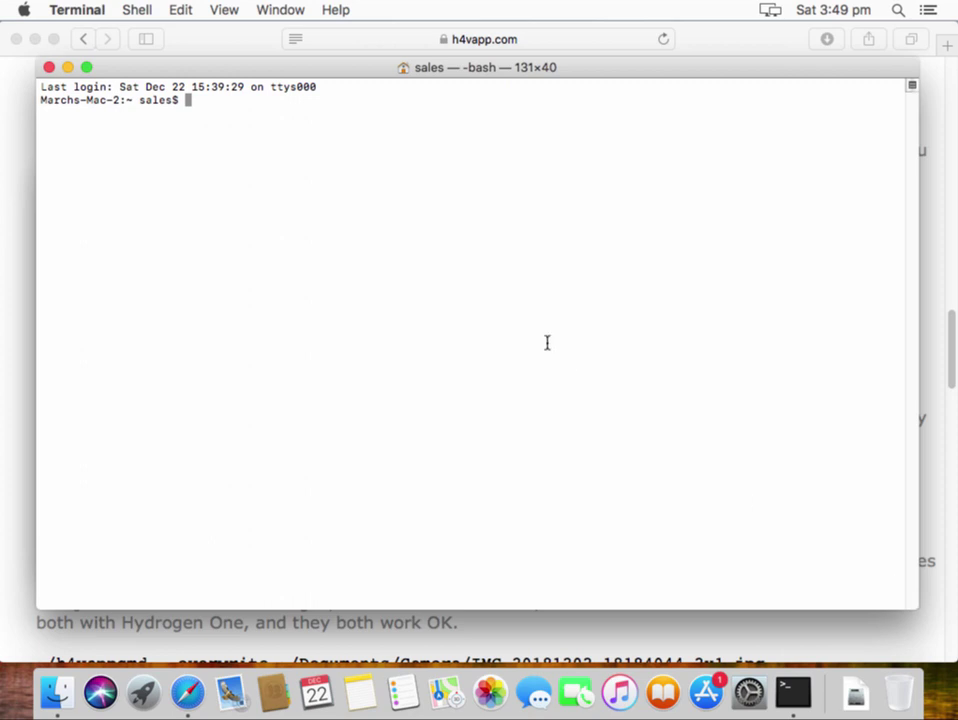
Step: Change into the H4VAPP Doc folder and list its files with ls -lah
type("cd H$")
key("BackSpace")
type("4")
key("Tab")
key("Return")
type("ls -lah")
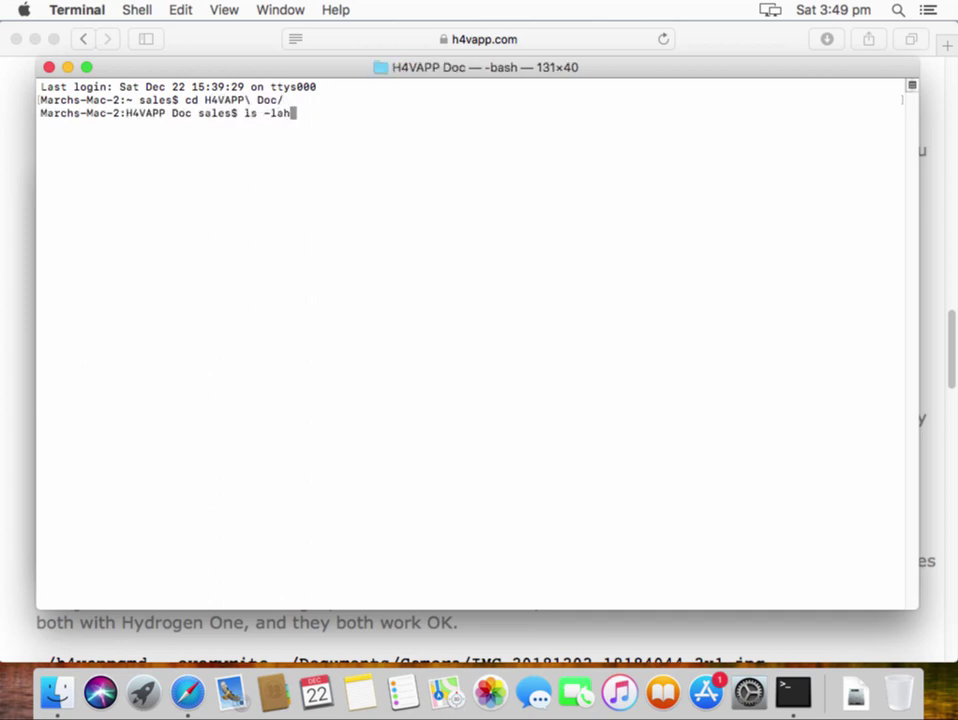
key("Return")
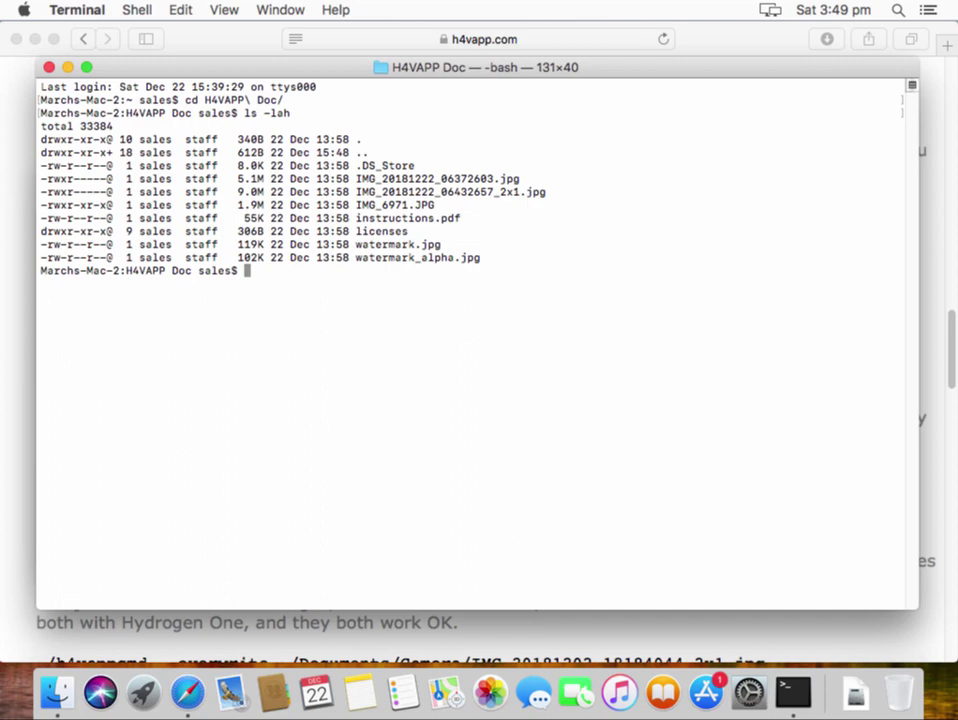
key("super+Tab")
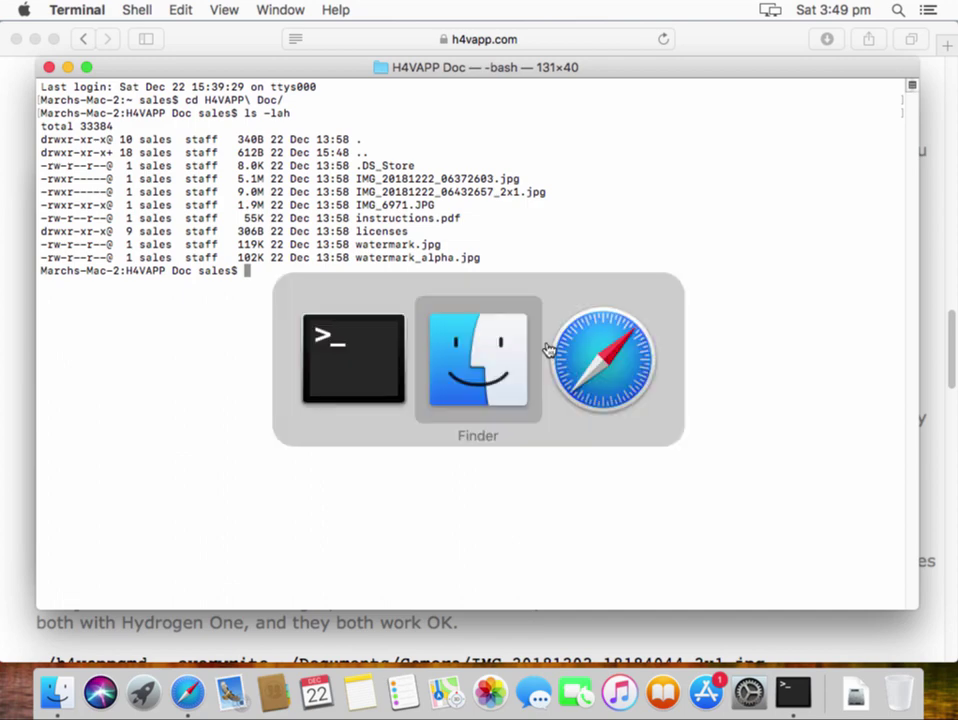
key("super+Tab")
key("super+Tab")
key("super+Tab")
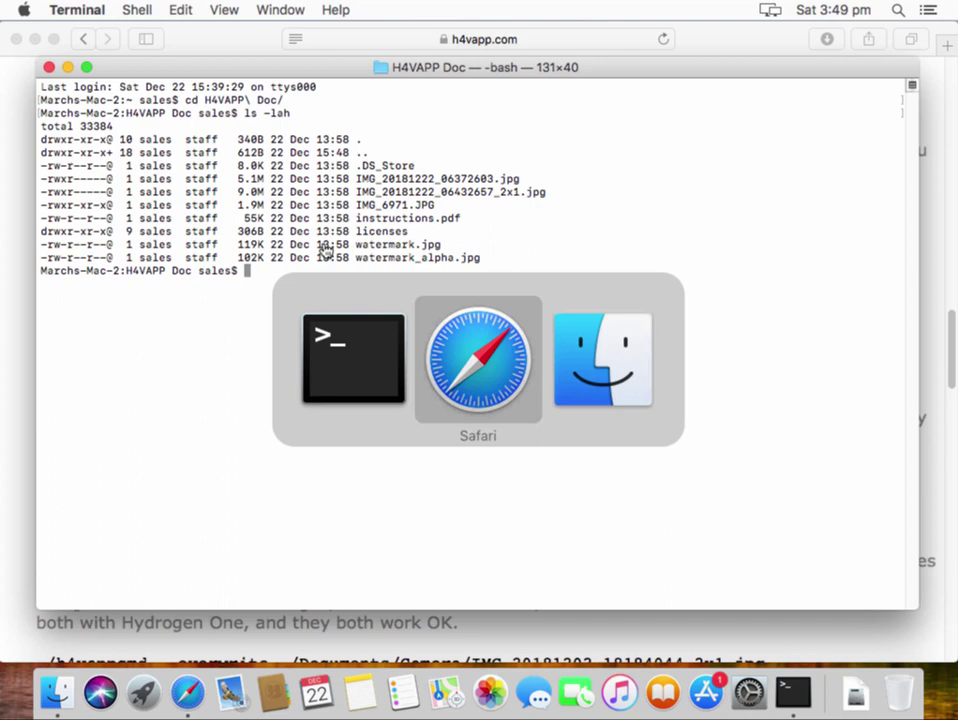
key("super+Tab")
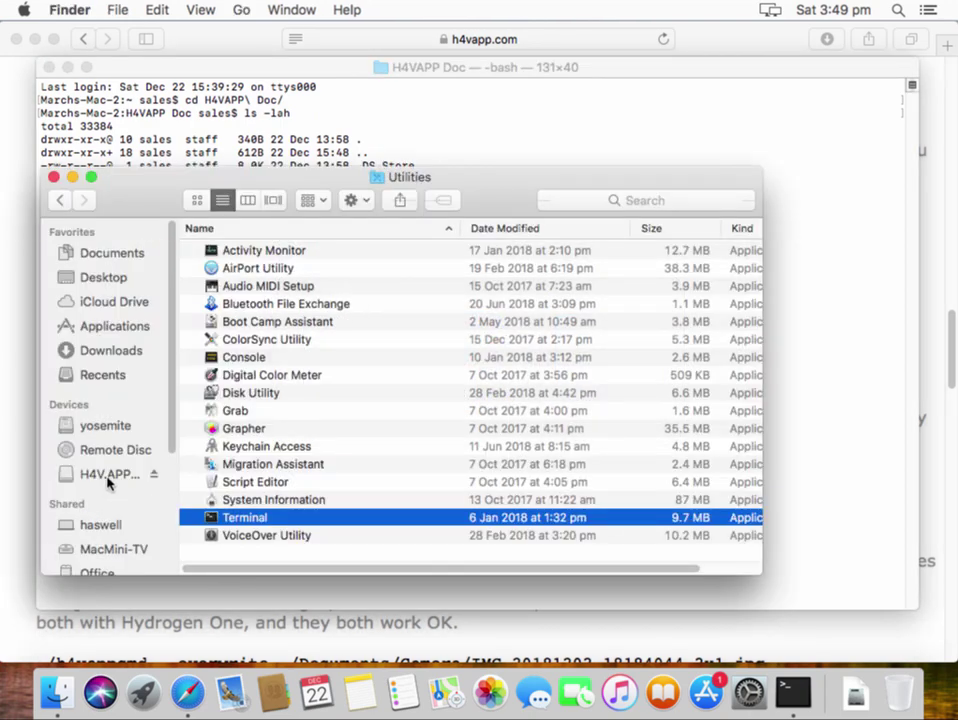
left_click(62, 200)
left_click(62, 200)
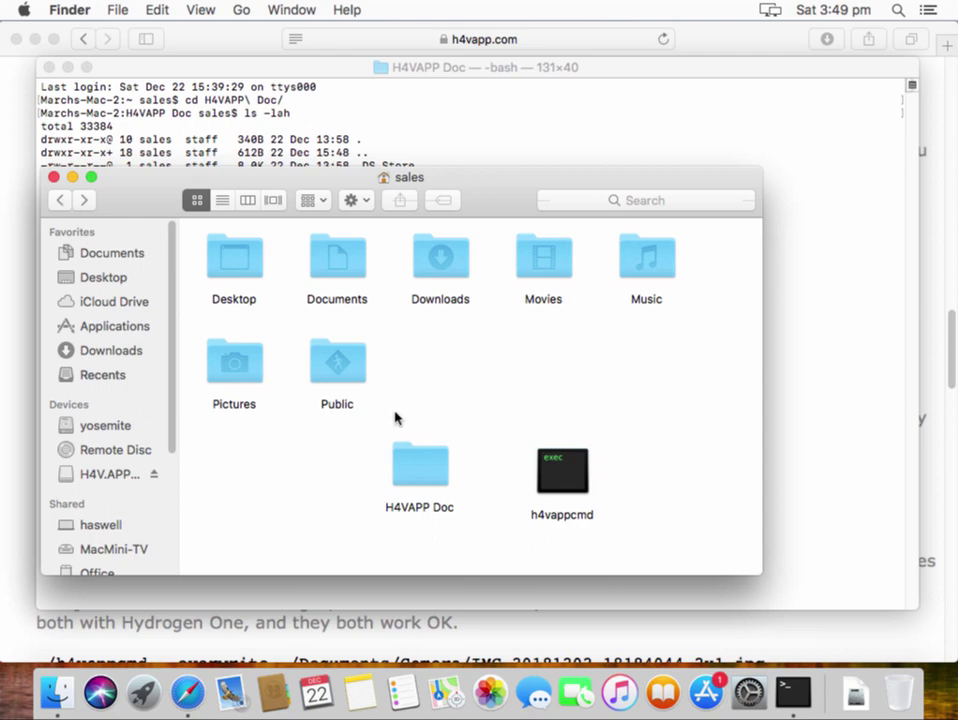
double_click(421, 468)
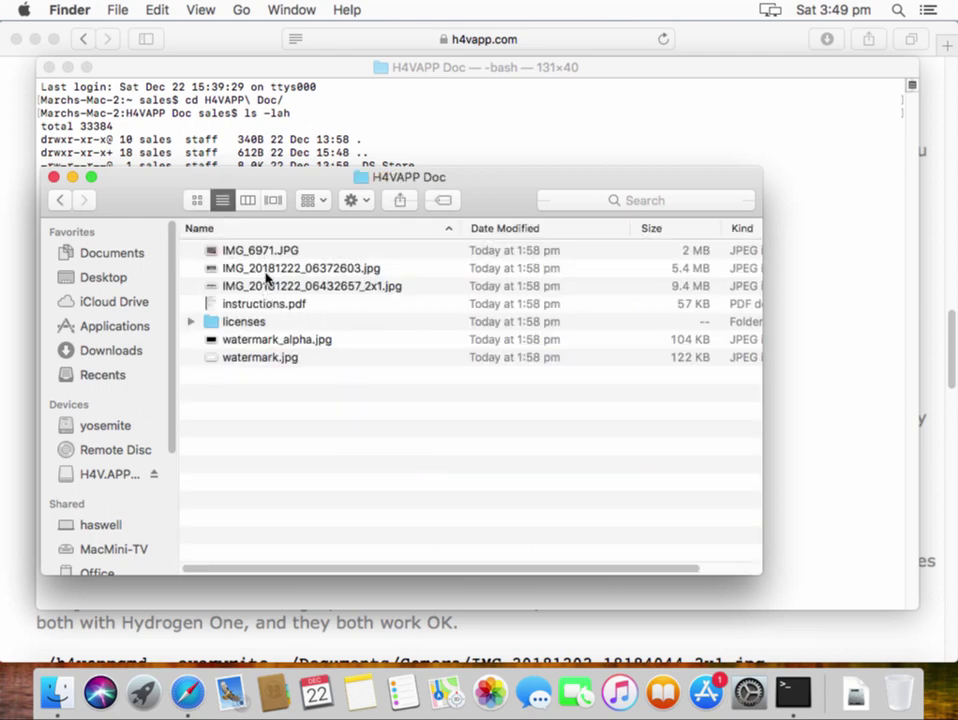
left_click(266, 270)
key("space")
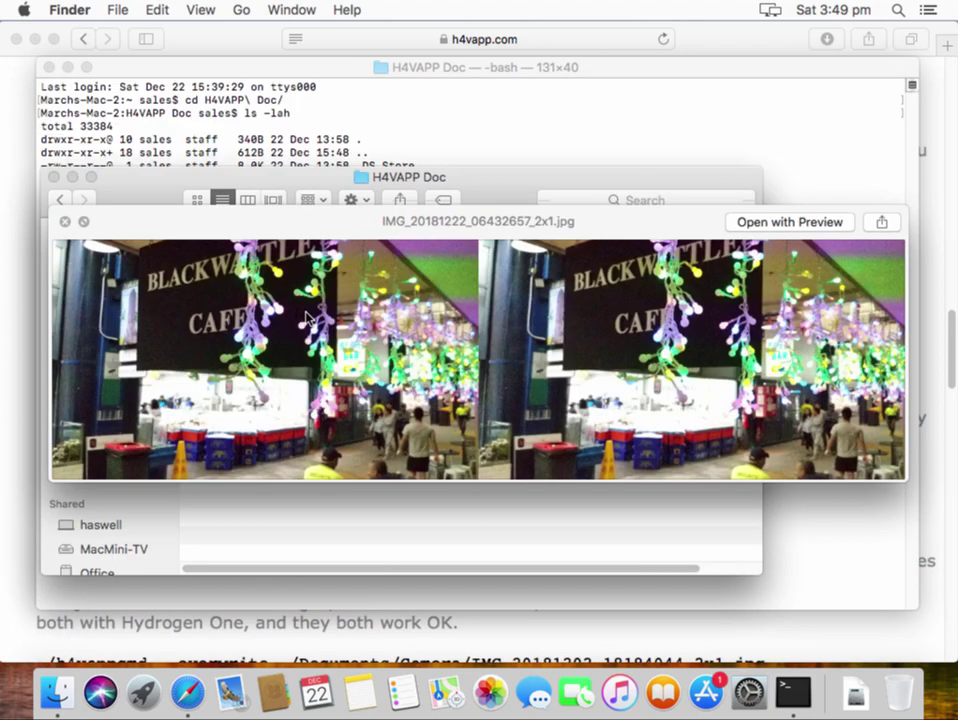
key("space")
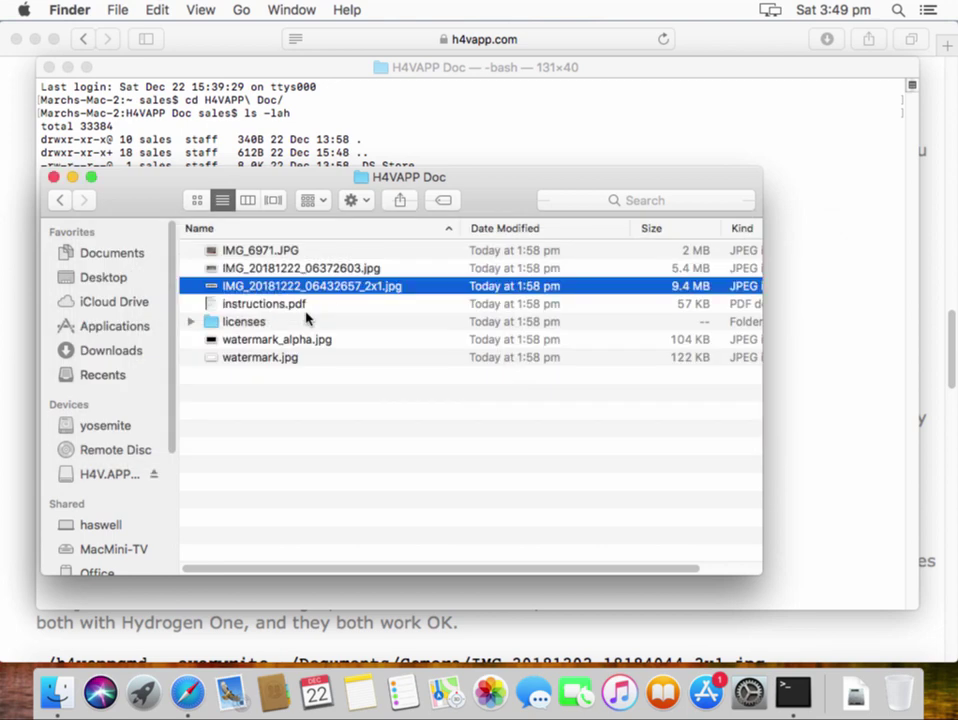
left_click(793, 692)
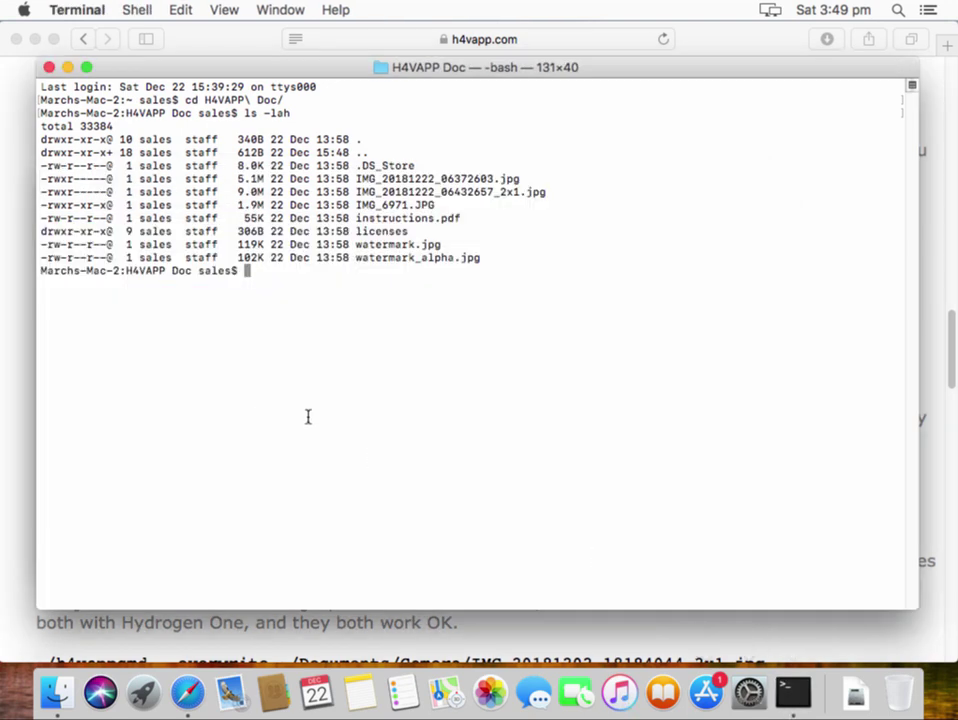
Step: After trying ~/h4vappcmd --help, install the 21-day simple licence using sudo and the account password
type("~/h4vapp")
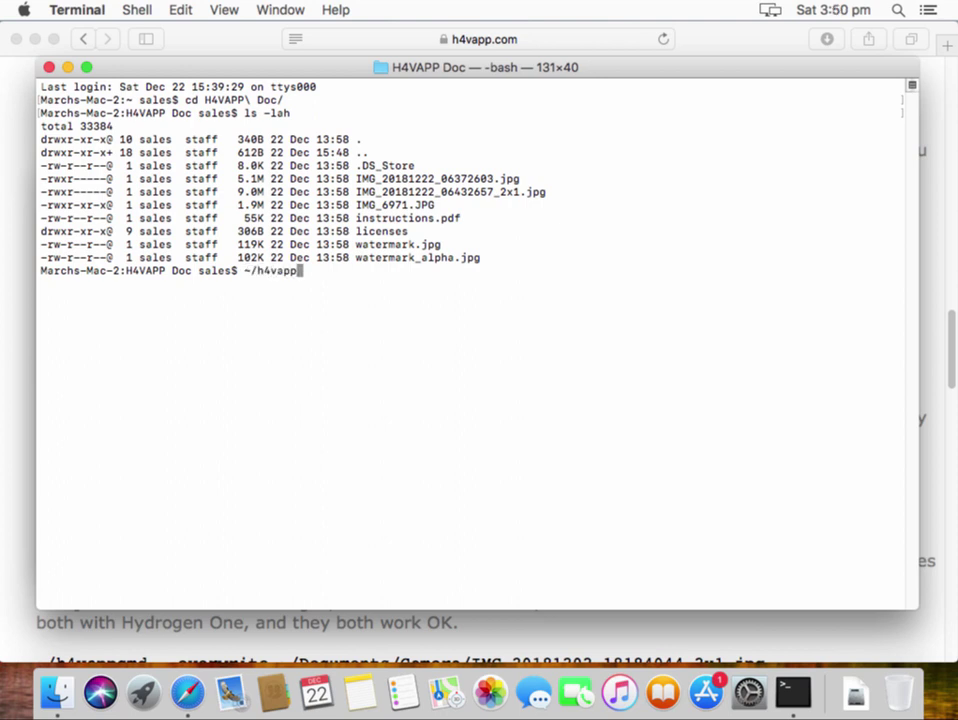
type("cmd --help")
key("Return")
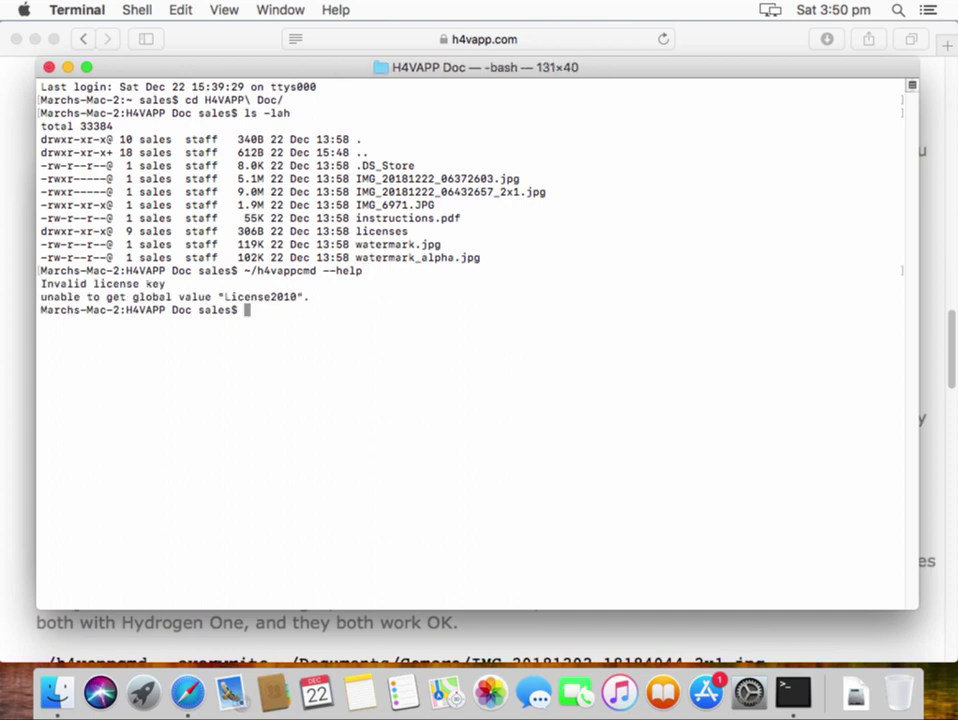
key("Up")
key("ctrl+a")
type("sudo")
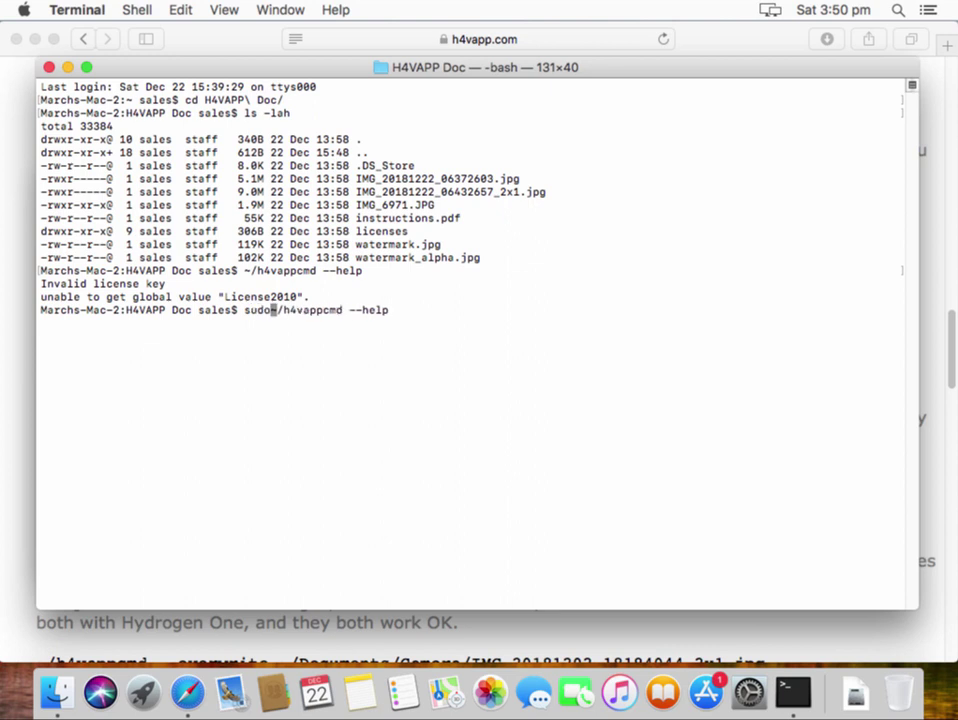
key("ctrl+e")
key("BackSpace")
key("BackSpace")
key("BackSpace")
key("BackSpace")
key("BackSpace")
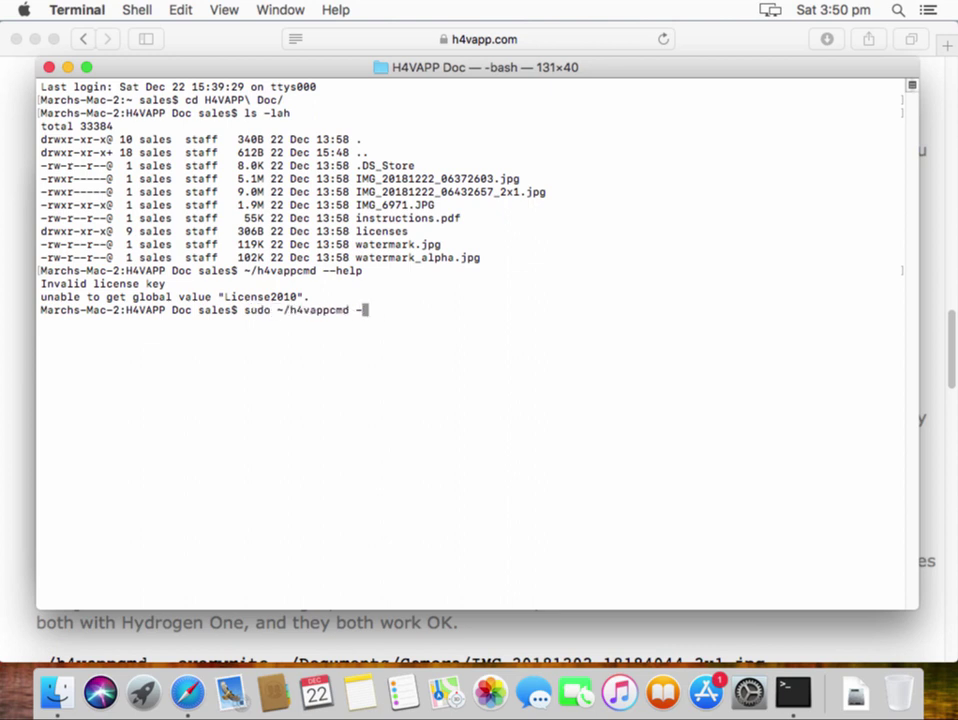
type("-license simple")
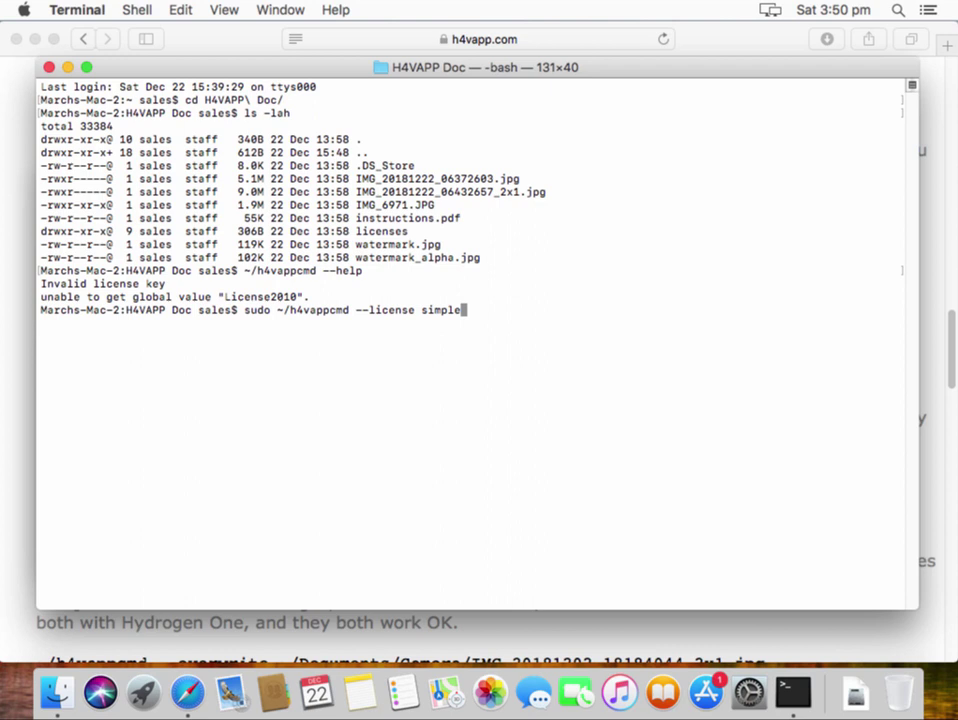
key("Return")
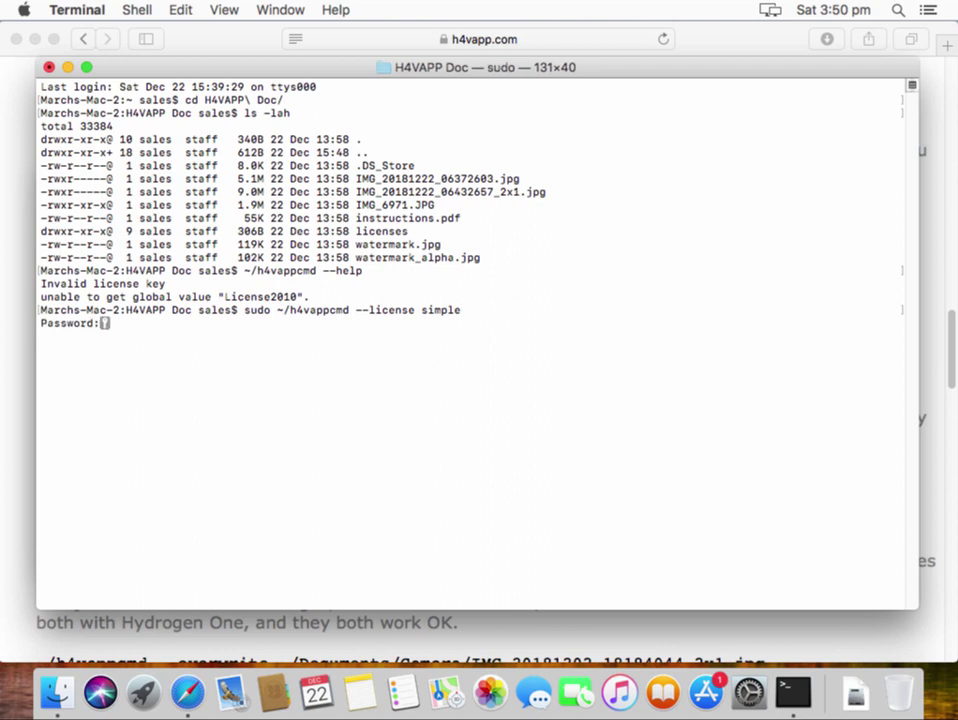
key("Return")
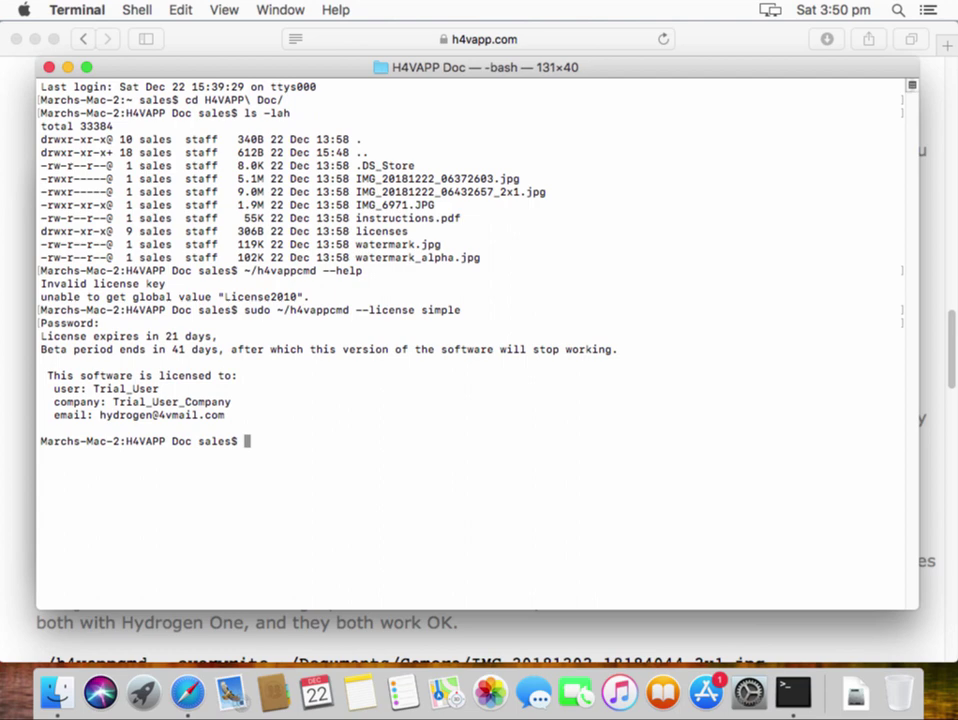
Step: Rerun ~/h4vappcmd --help without sudo, then recall it, keeping only the tool name
key("Up")
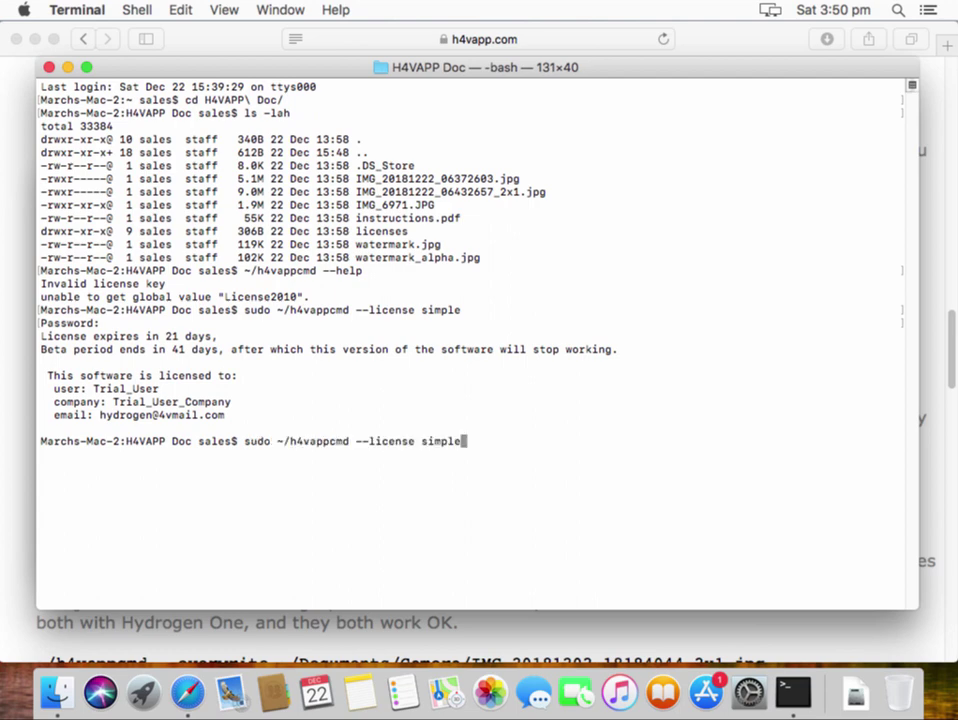
key("ctrl+a")
key("Delete")
key("Delete")
key("Delete")
key("Delete")
key("Delete")
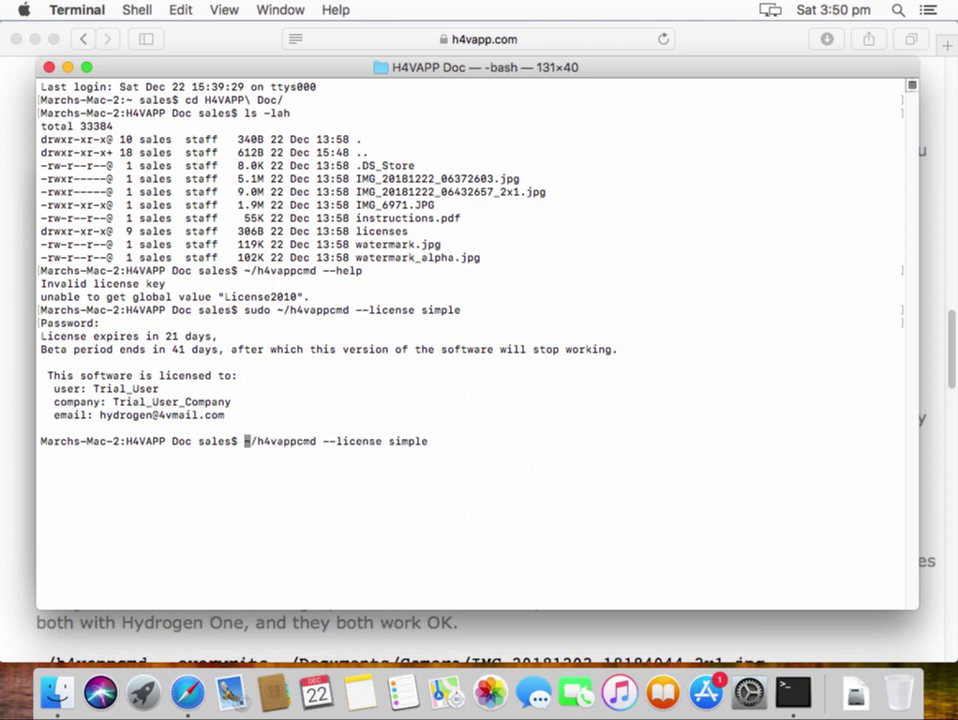
key("ctrl+e")
key("BackSpace")
key("BackSpace")
key("BackSpace")
key("BackSpace")
key("BackSpace")
key("BackSpace")
key("BackSpace")
key("BackSpace")
key("BackSpace")
key("BackSpace")
key("BackSpace")
key("BackSpace")
key("BackSpace")
key("BackSpace")
key("BackSpace")
key("BackSpace")
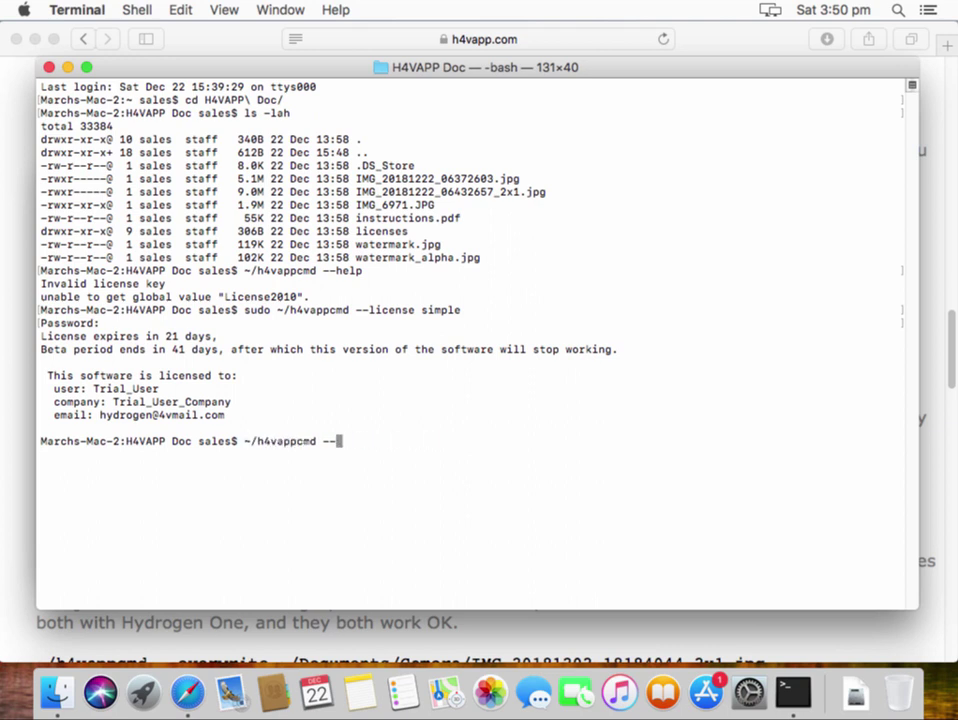
type("--help")
key("Return")
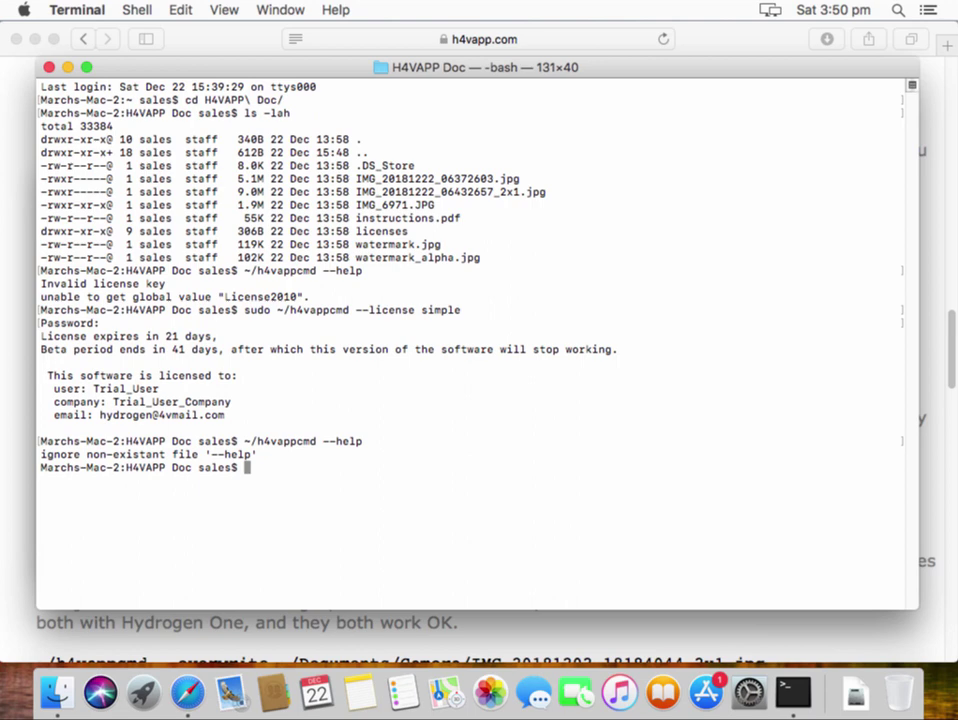
key("Up")
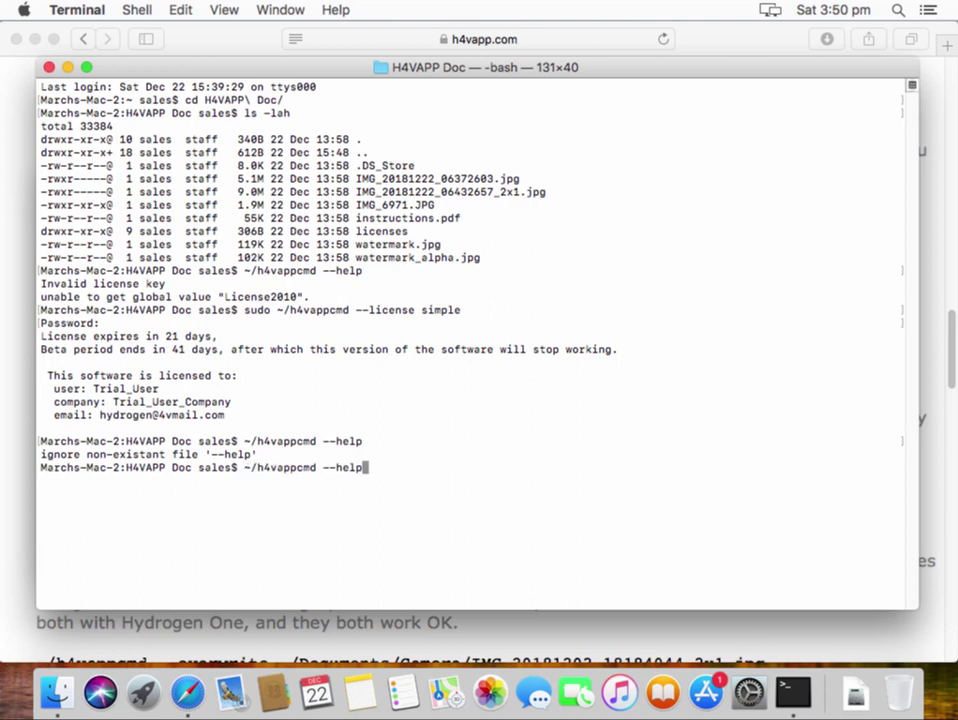
key("BackSpace")
key("BackSpace")
key("BackSpace")
key("BackSpace")
key("BackSpace")
key("BackSpace")
key("super+Tab")
key("super+Tab")
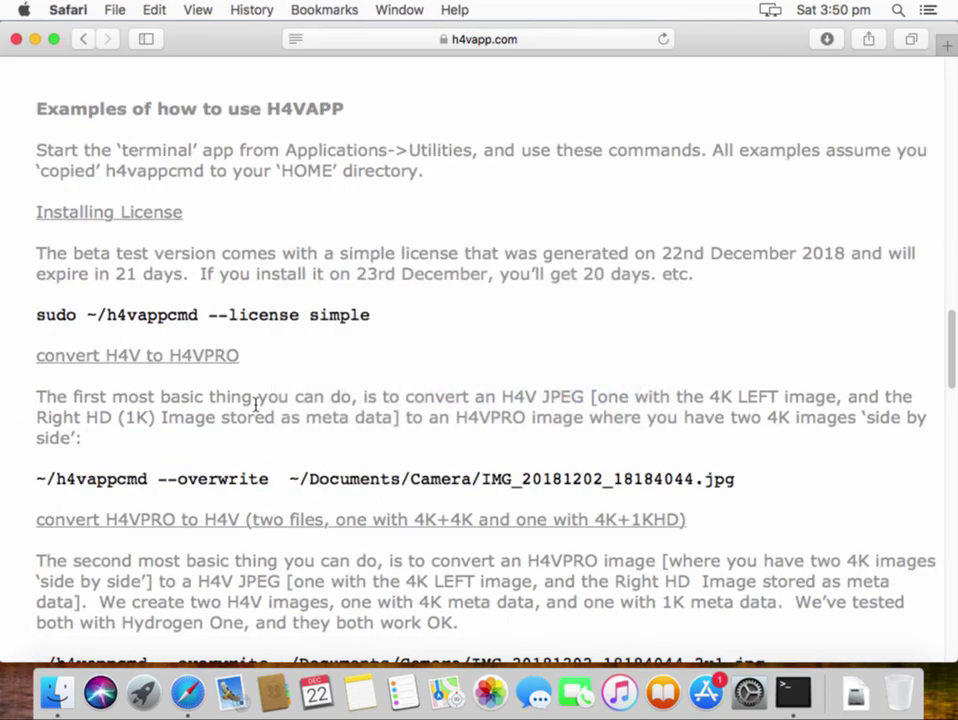
scroll(279, 409, "down", 1)
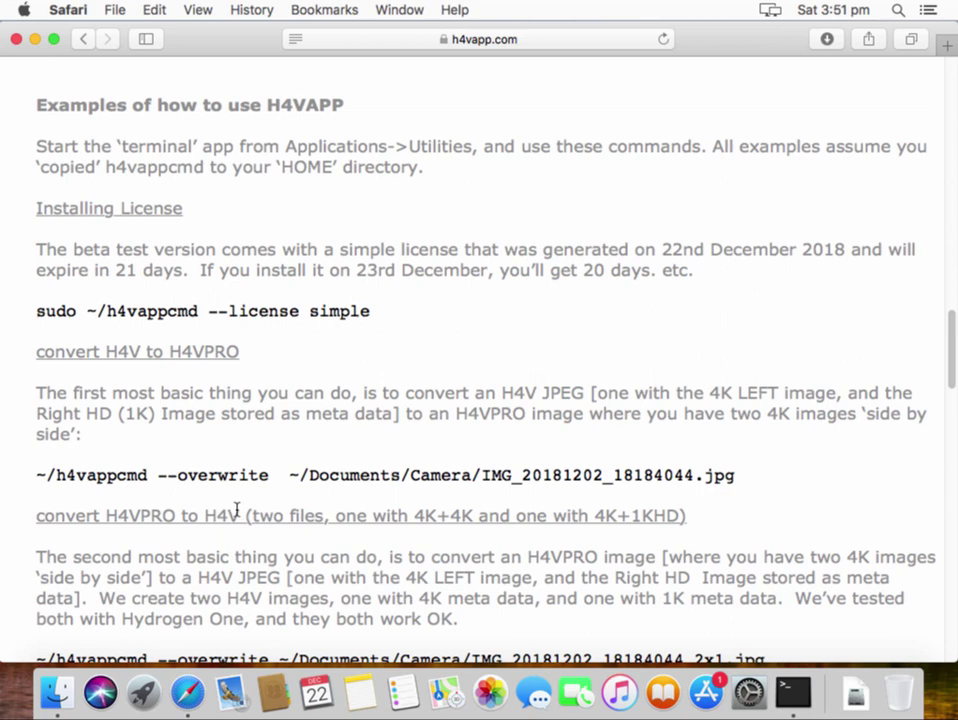
key("super+Tab")
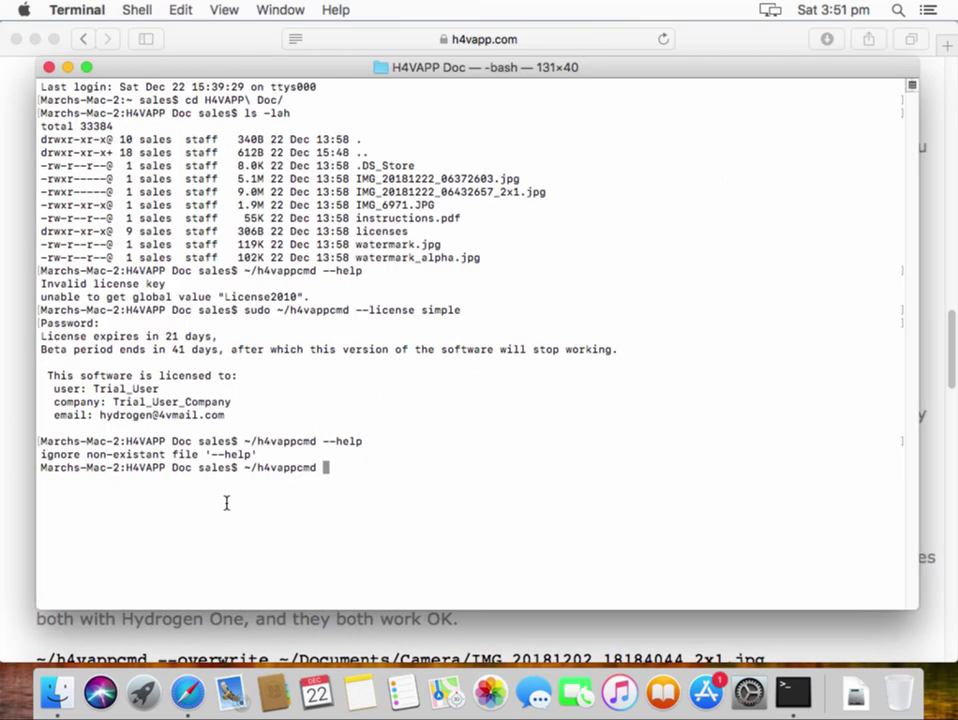
Step: Run h4vappcmd on IMG_20181222_06372603.jpg, copying its name from the Tab-completion list
type("IMG_")
key("Tab")
key("Tab")
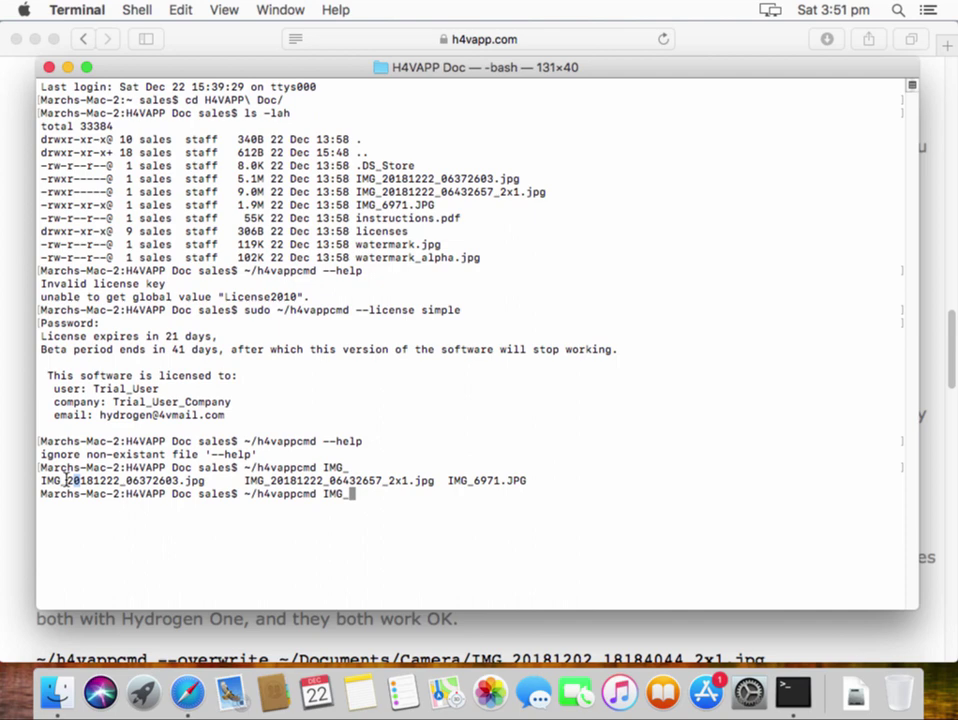
left_click_drag(68, 480, 206, 481)
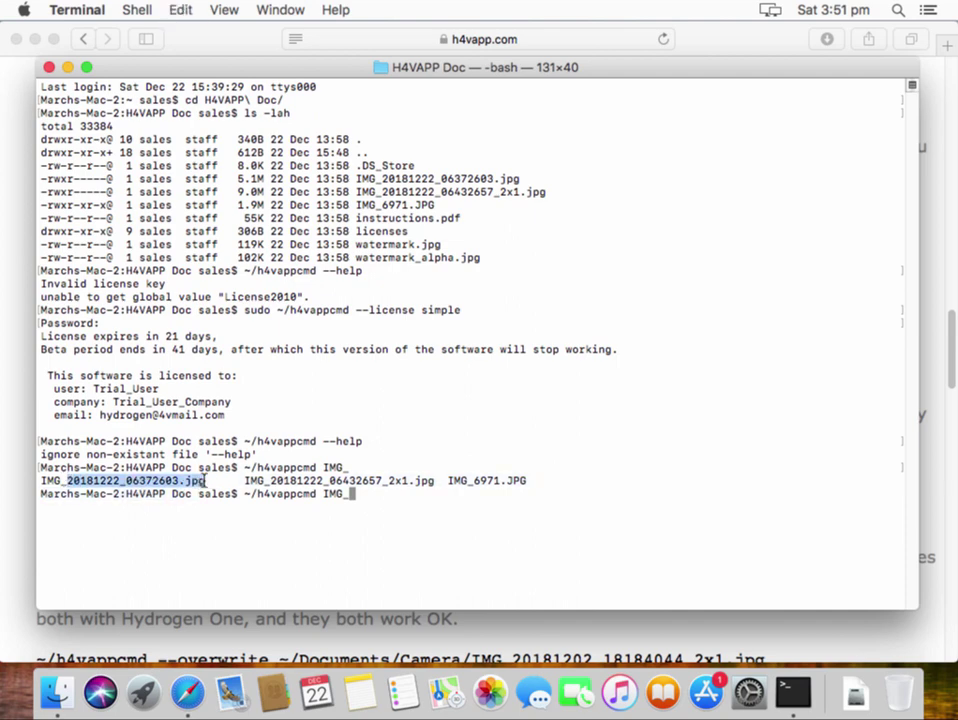
key("super+c")
key("super+v")
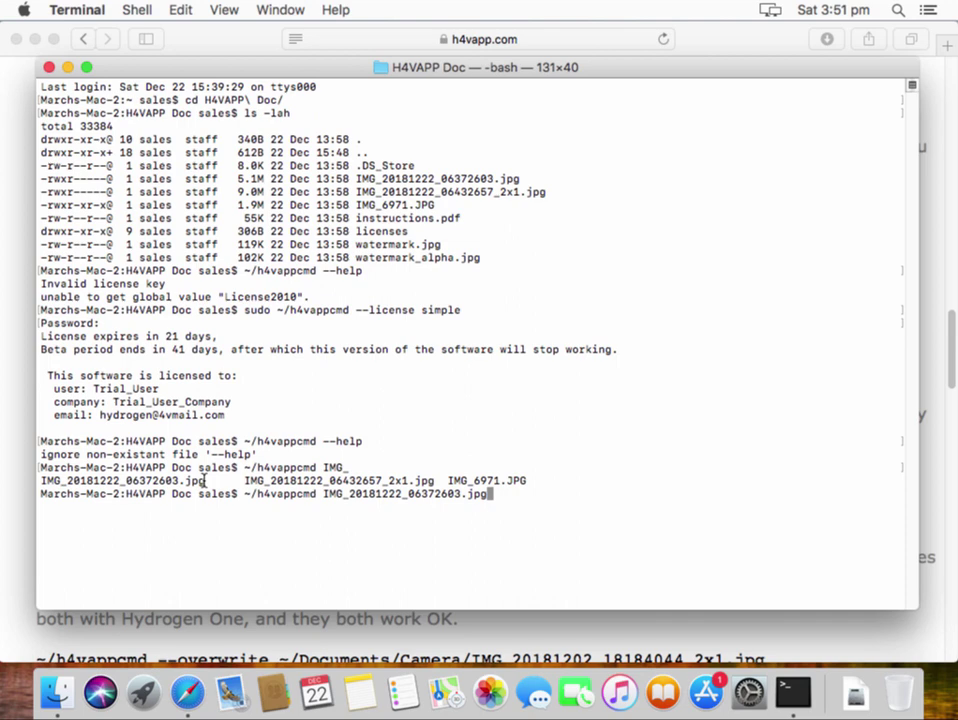
key("Return")
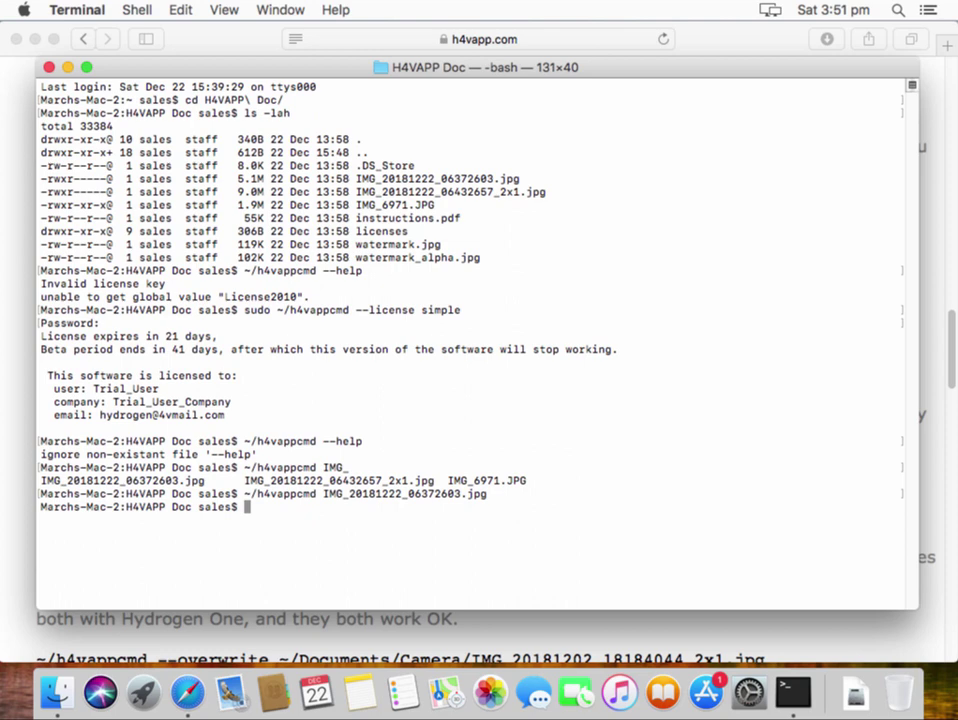
Step: In Finder, find IMG_20181222_06372603_2x1.jpg and preview it in Quick Look
key("super+Tab")
key("super+Tab")
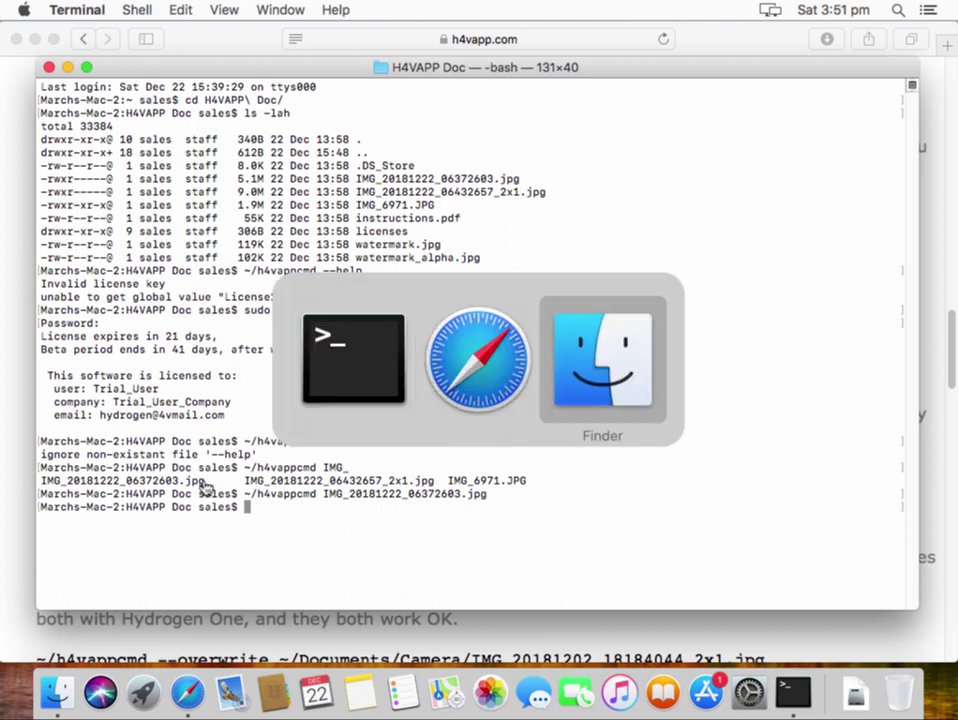
key("Up")
key("Up")
key("Up")
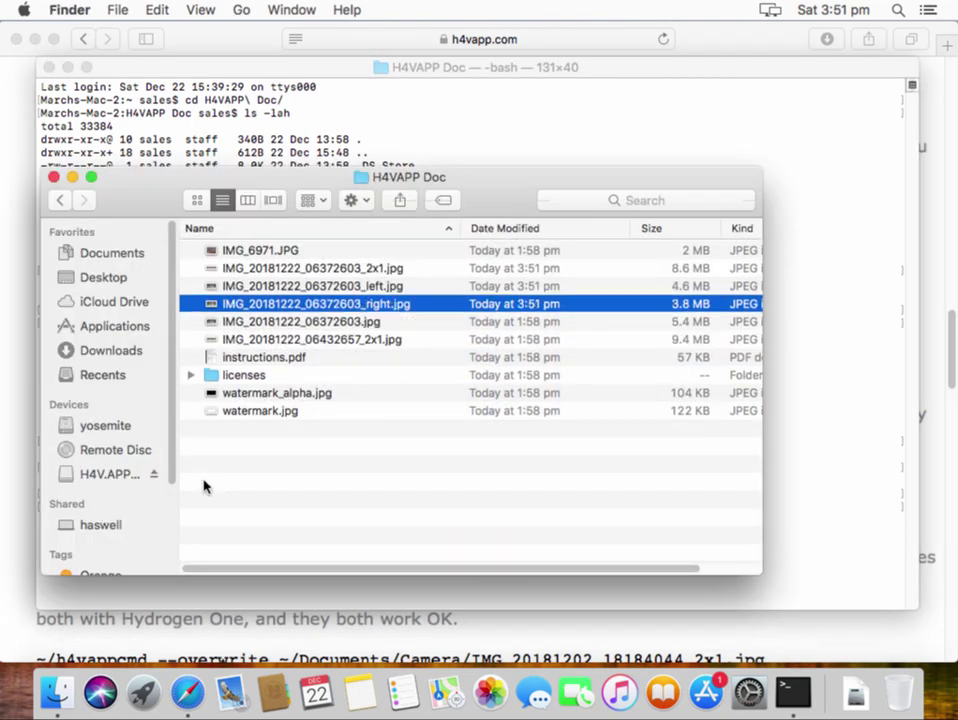
key("Down")
key("Down")
key("Down")
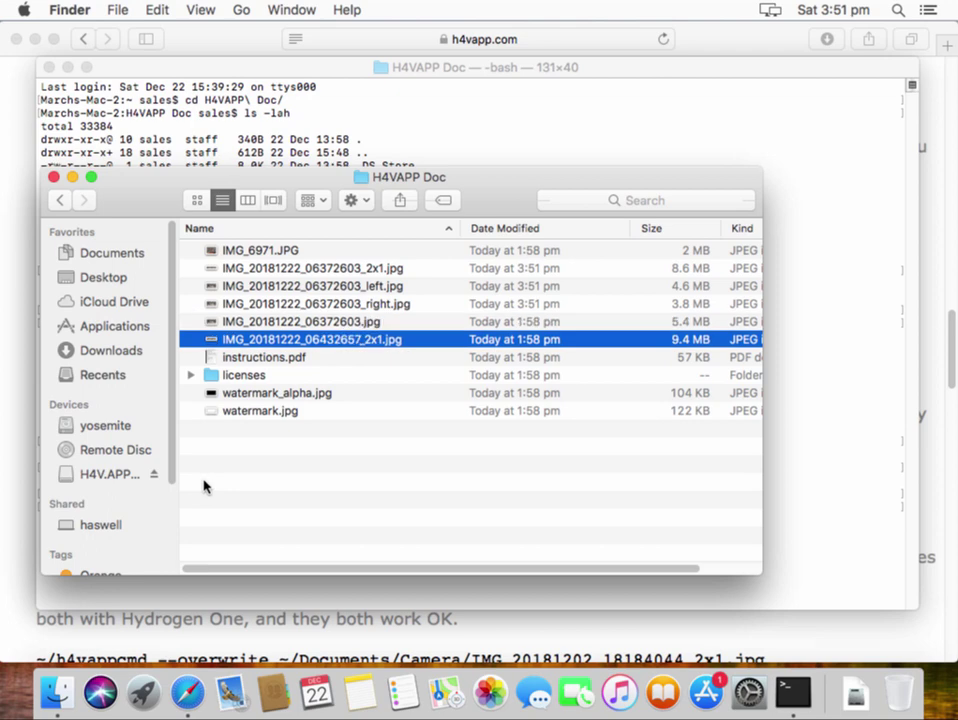
key("Up")
key("Up")
key("Up")
key("Up")
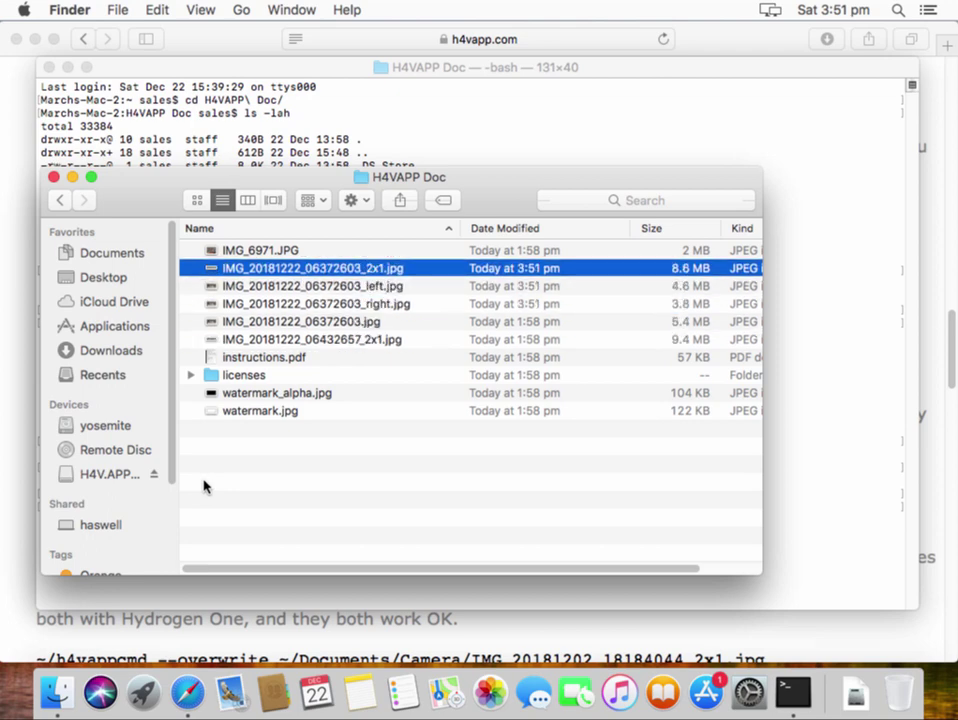
key("Down")
key("Up")
key("space")
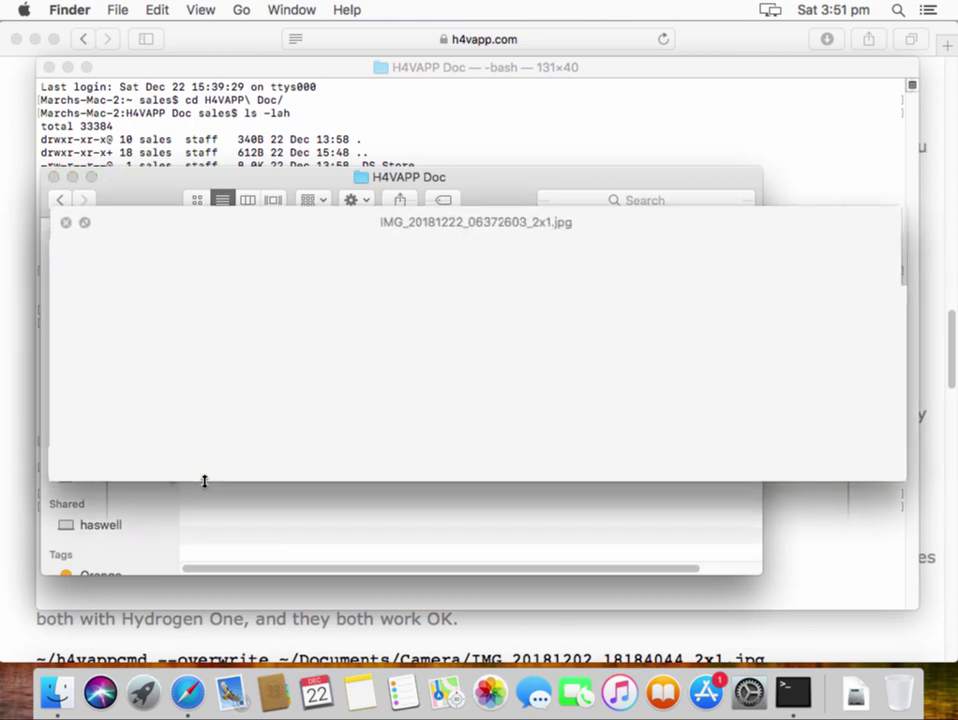
key("space")
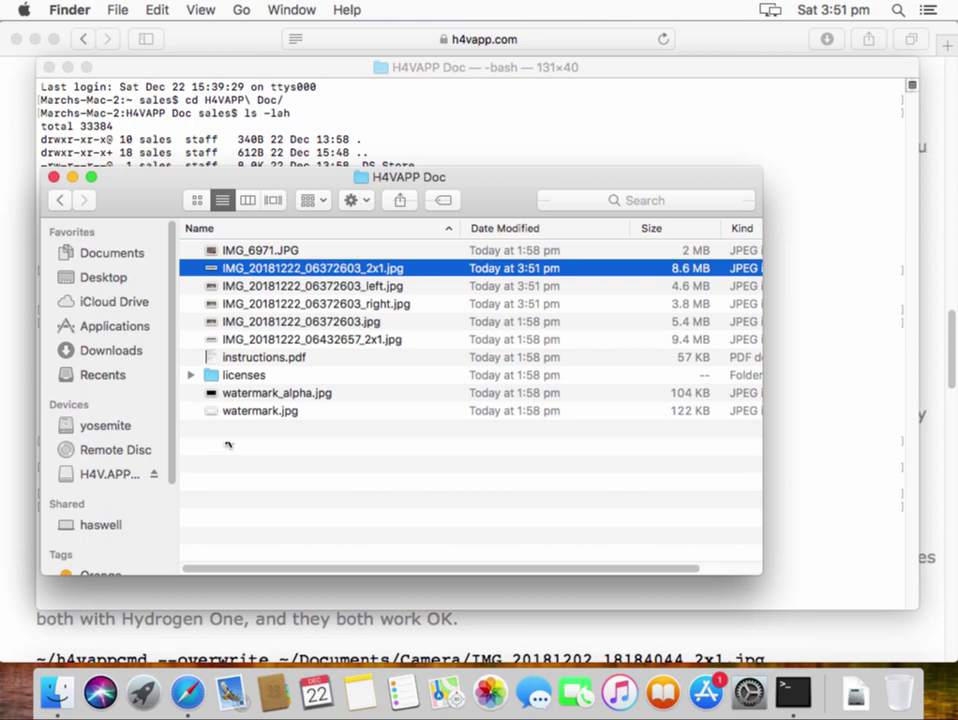
Step: Browse the H4VAPP Doc list, selecting IMG_20181222_06432657_2x1.jpg and then IMG_6971.JPG
left_click(297, 341)
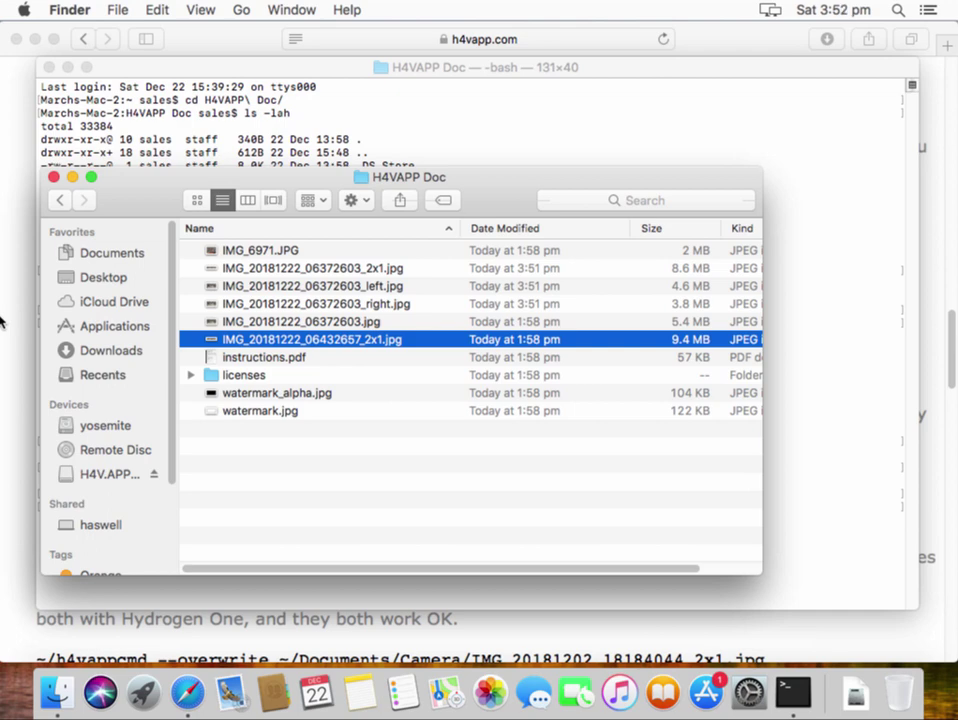
key("super+Tab")
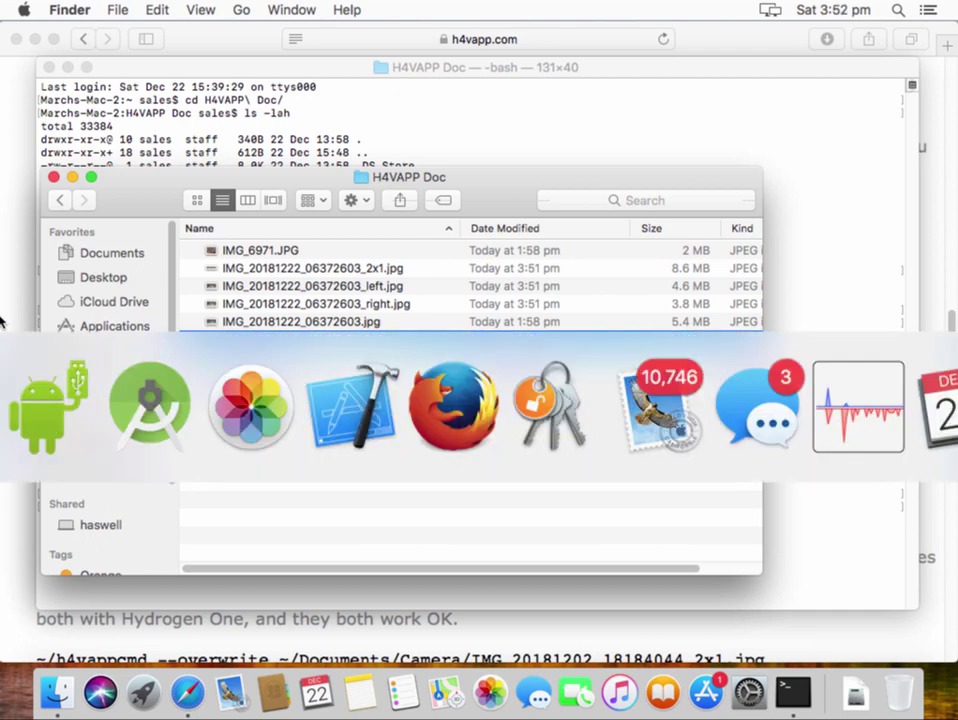
key("super+Tab")
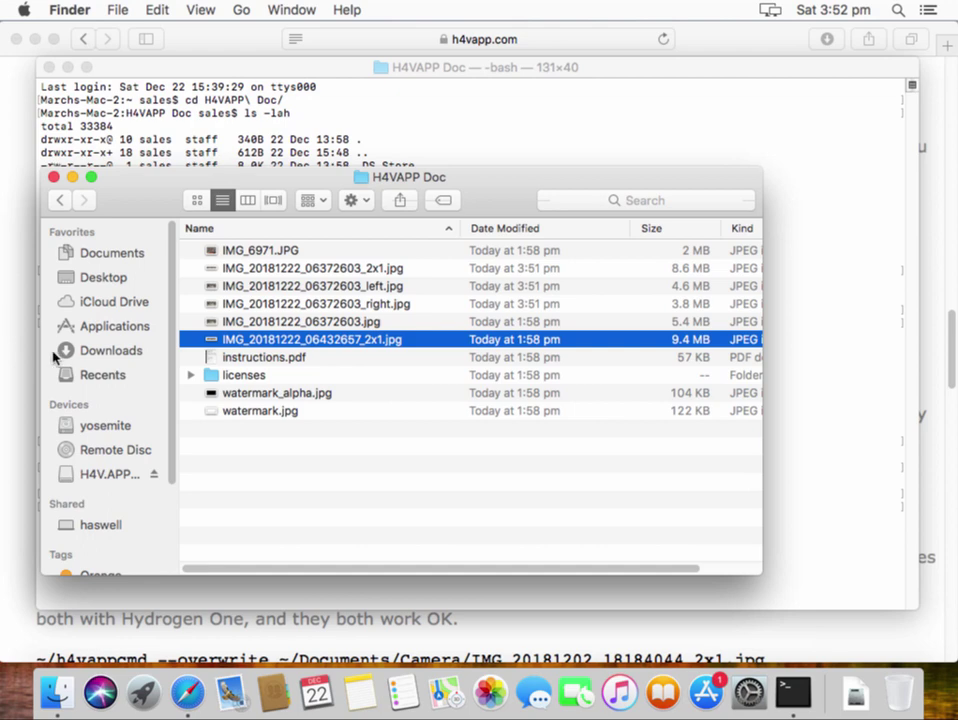
key("Up")
key("Up")
key("Up")
key("Up")
key("Up")
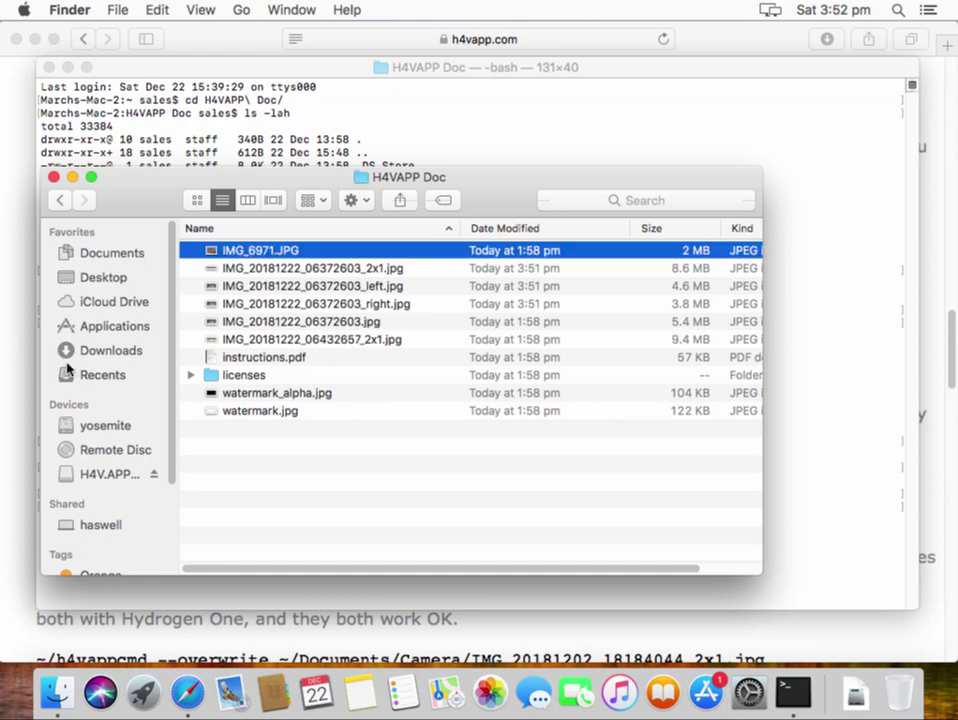
Step: Edit the recalled command to run h4vappcmd on IMG_20181222_06432657_2x1.jpg
left_click(790, 700)
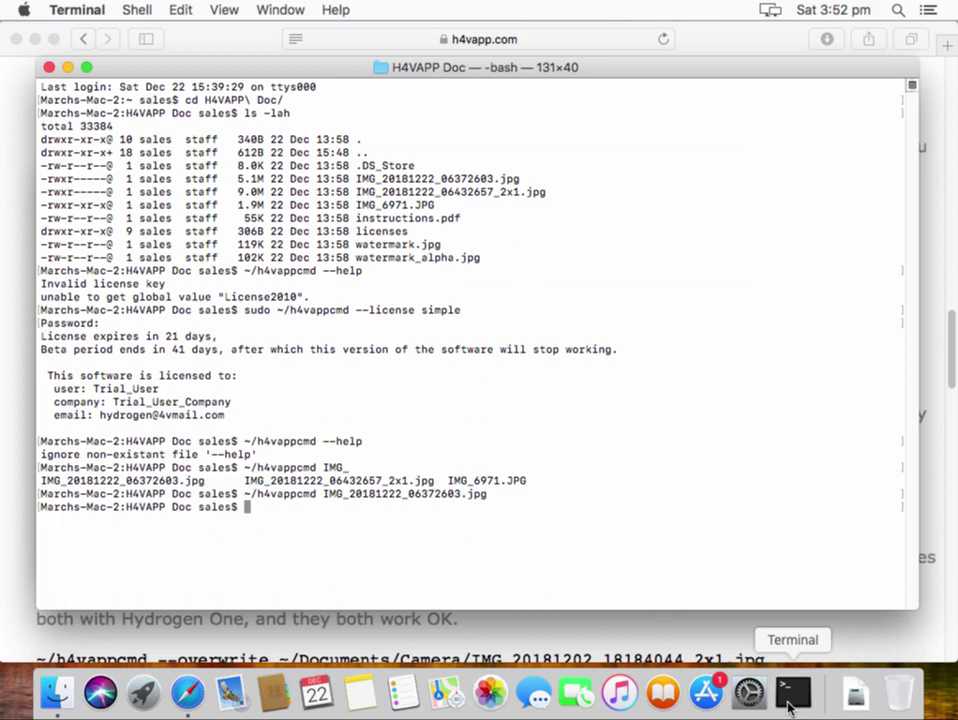
key("Up")
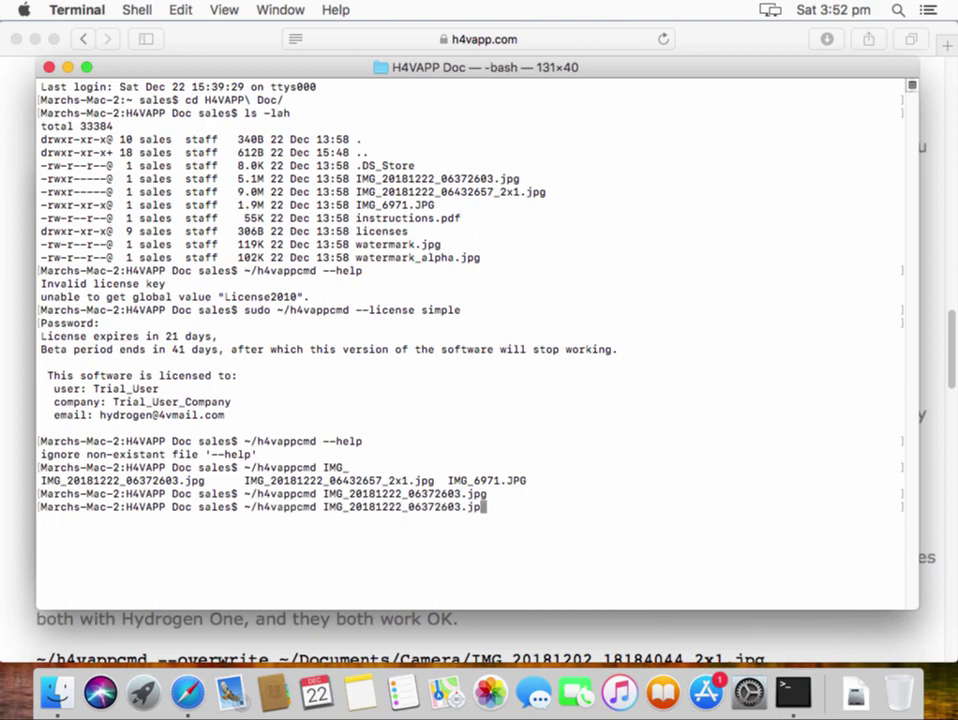
key("BackSpace")
key("BackSpace")
key("BackSpace")
key("BackSpace")
key("BackSpace")
key("BackSpace")
key("BackSpace")
key("BackSpace")
key("BackSpace")
key("BackSpace")
key("BackSpace")
key("BackSpace")
key("BackSpace")
key("BackSpace")
key("BackSpace")
key("BackSpace")
key("BackSpace")
key("BackSpace")
key("BackSpace")
key("BackSpace")
key("BackSpace")
key("BackSpace")
key("BackSpace")
key("BackSpace")
key("BackSpace")
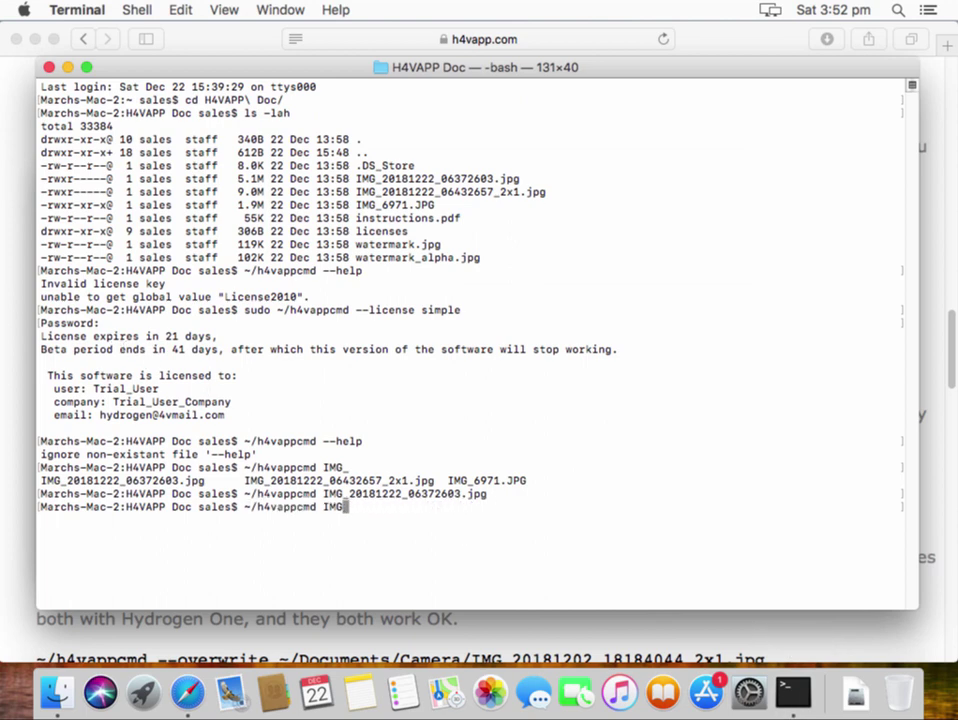
key("super+v")
key("Return")
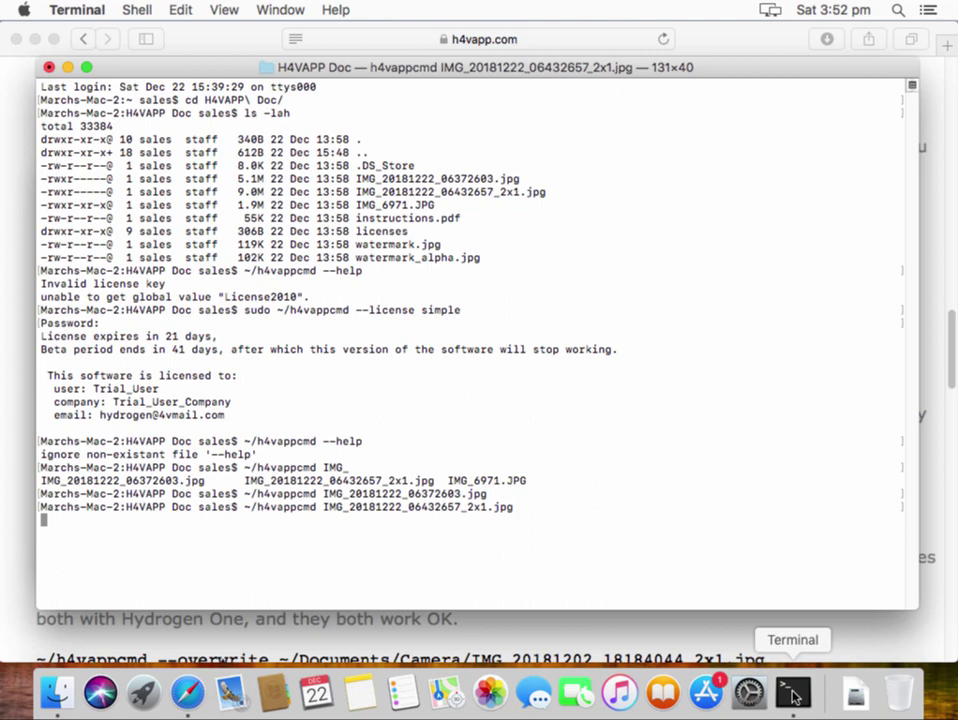
Step: Sort the H4VAPP Doc files newest first and preview IMG_20181222_06432657_h4v.jpg in Quick Look
left_click(57, 690)
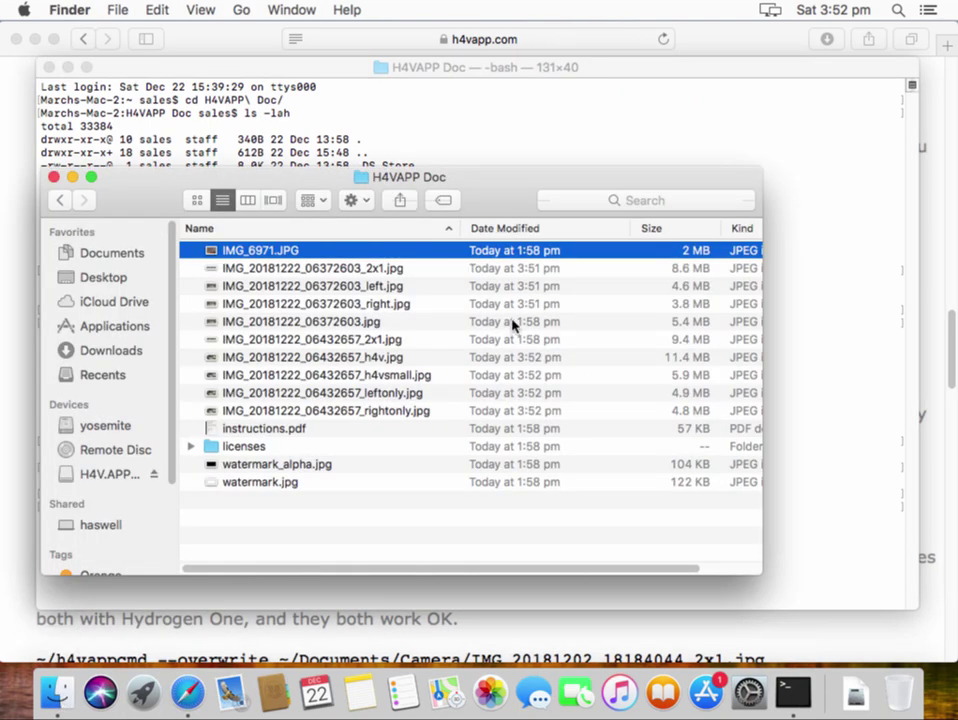
left_click(343, 270)
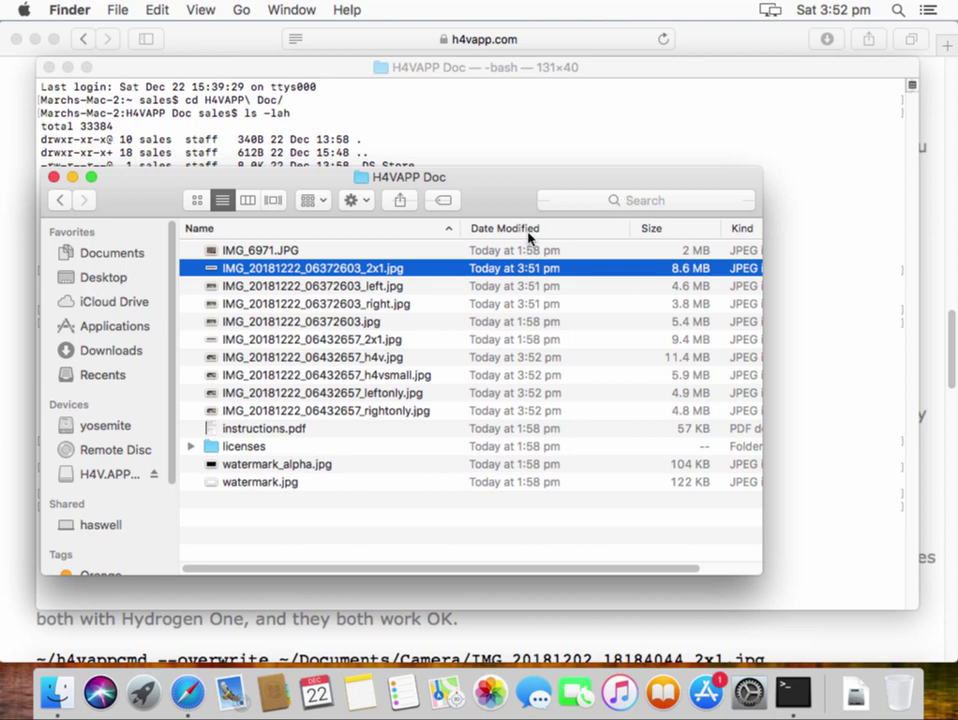
left_click(470, 230)
key("Up")
key("Up")
key("Up")
key("Up")
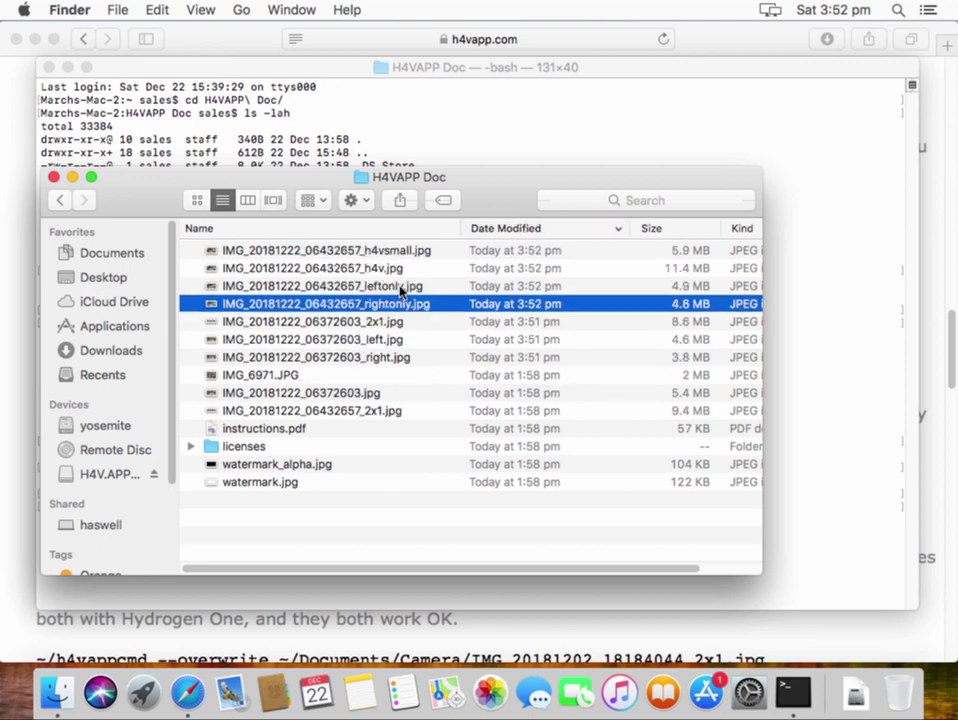
key("Down")
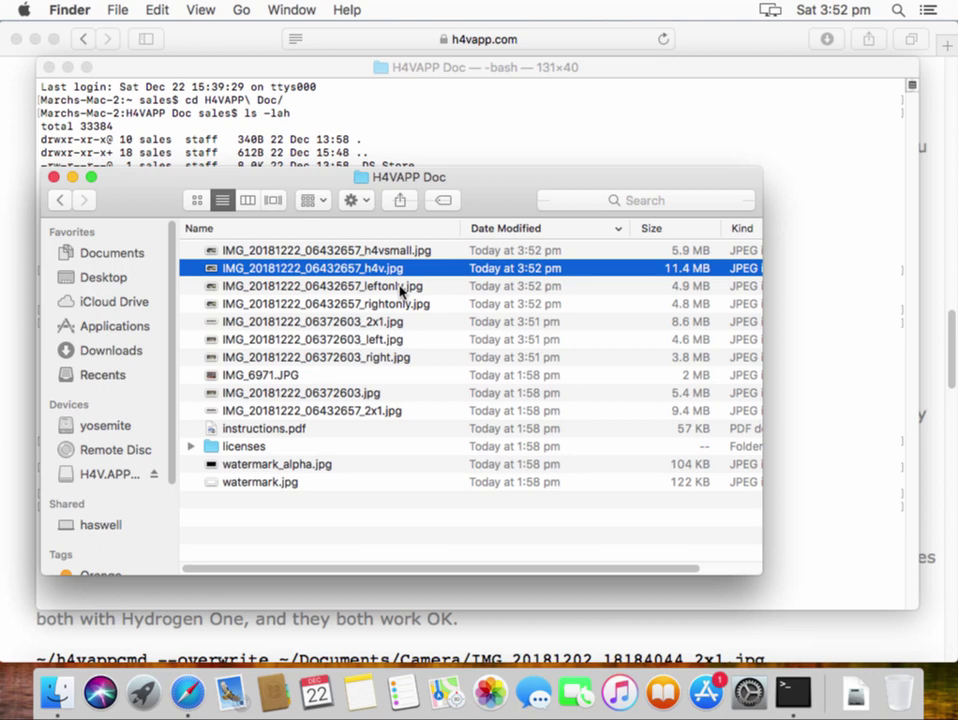
key("space")
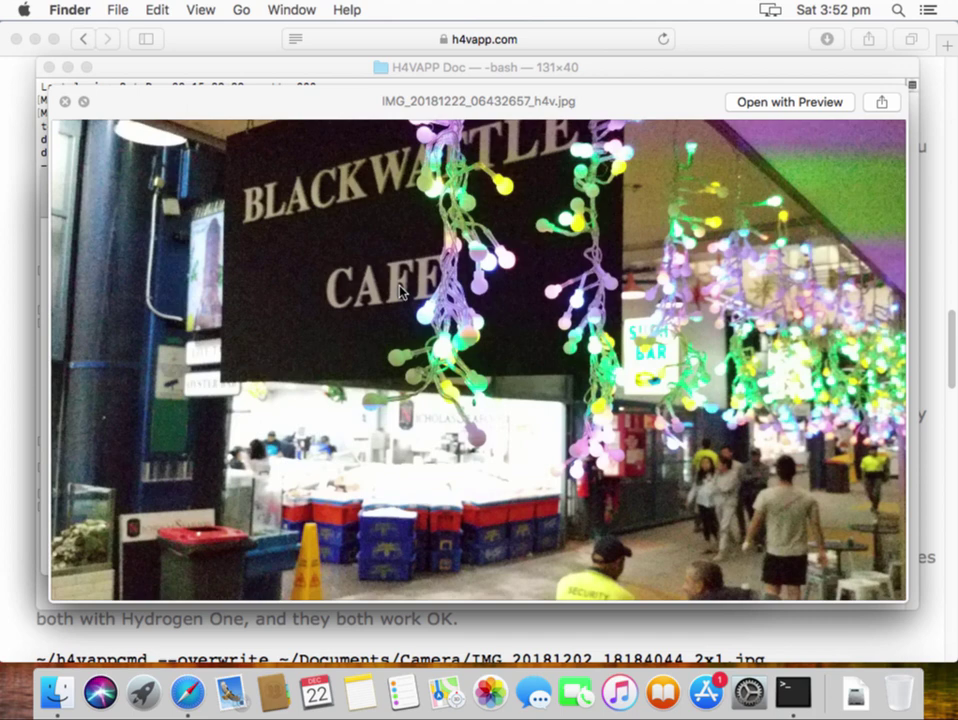
key("space")
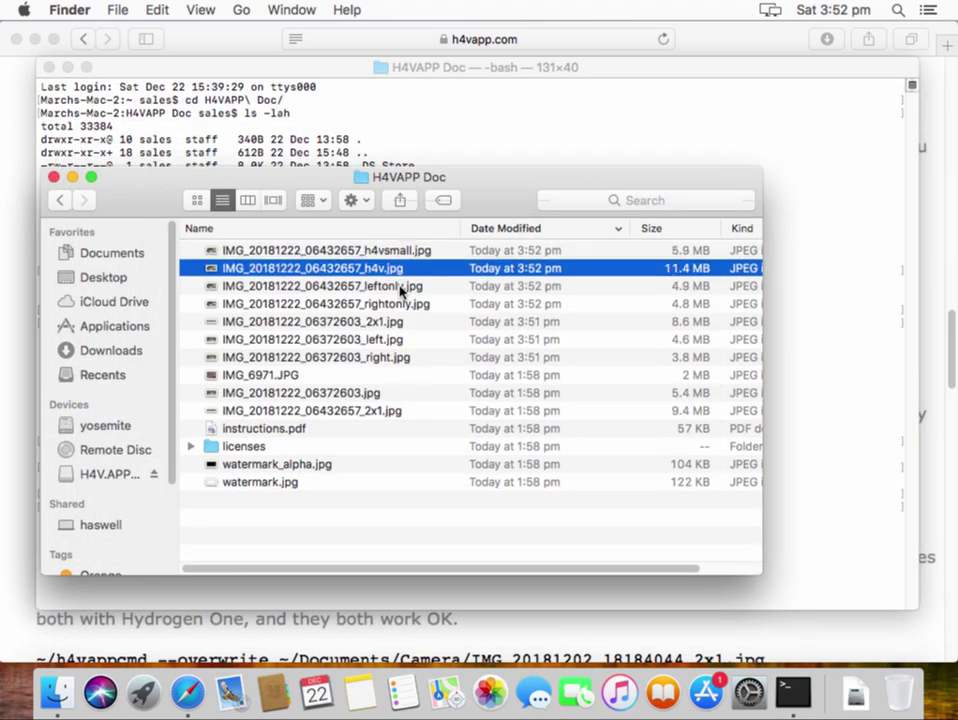
Step: Preview the h4vsmall JPEG, compare it with h4v, then move down to watermark_alpha.jpg
key("space")
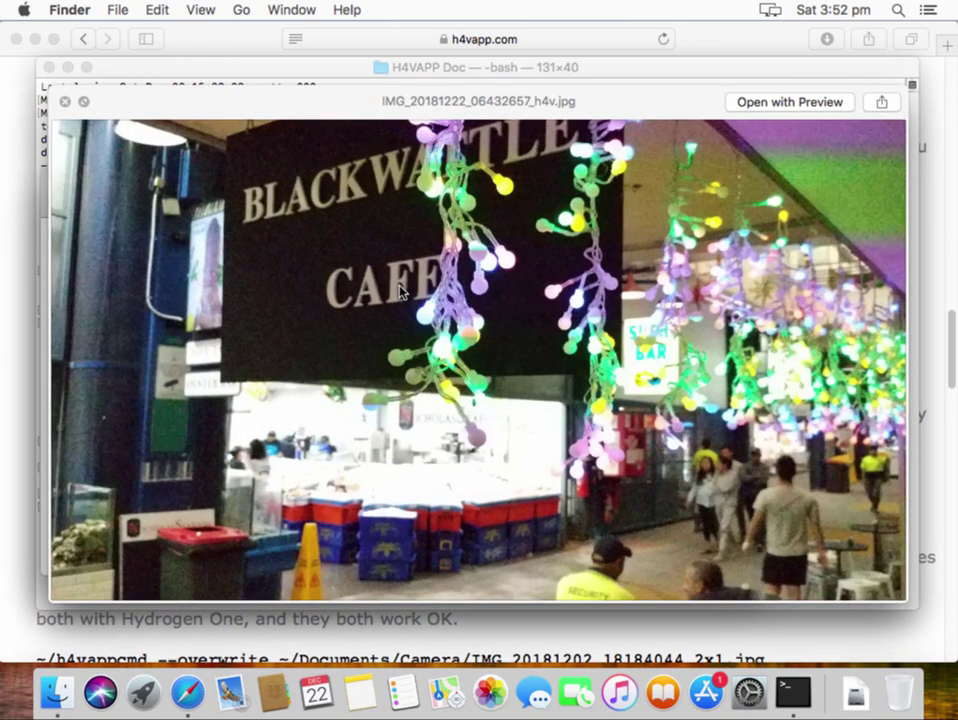
key("space")
key("Up")
key("space")
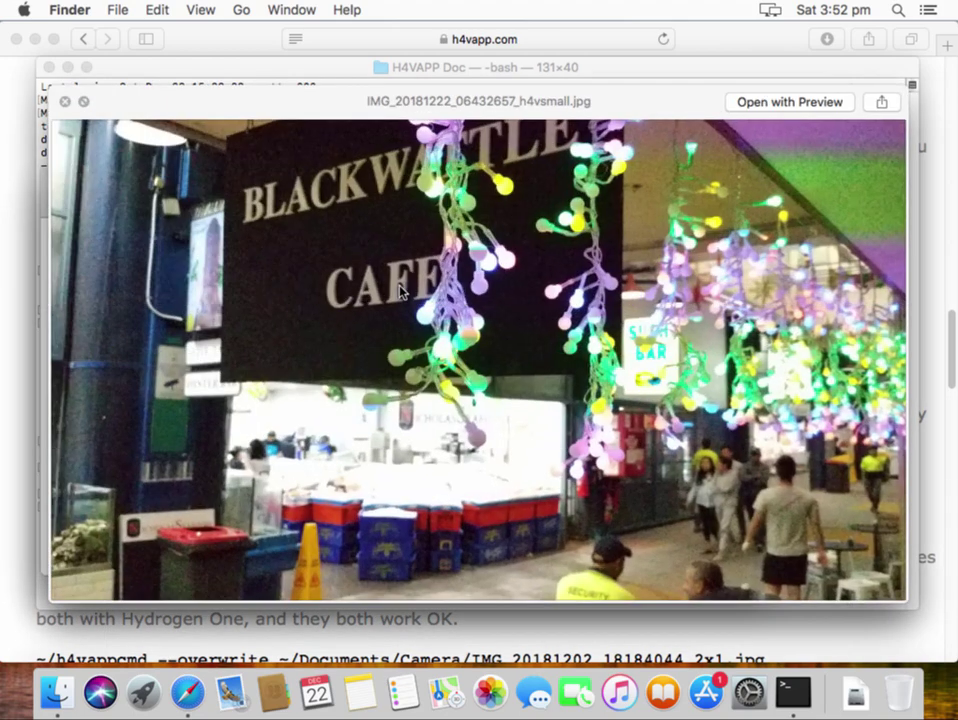
key("space")
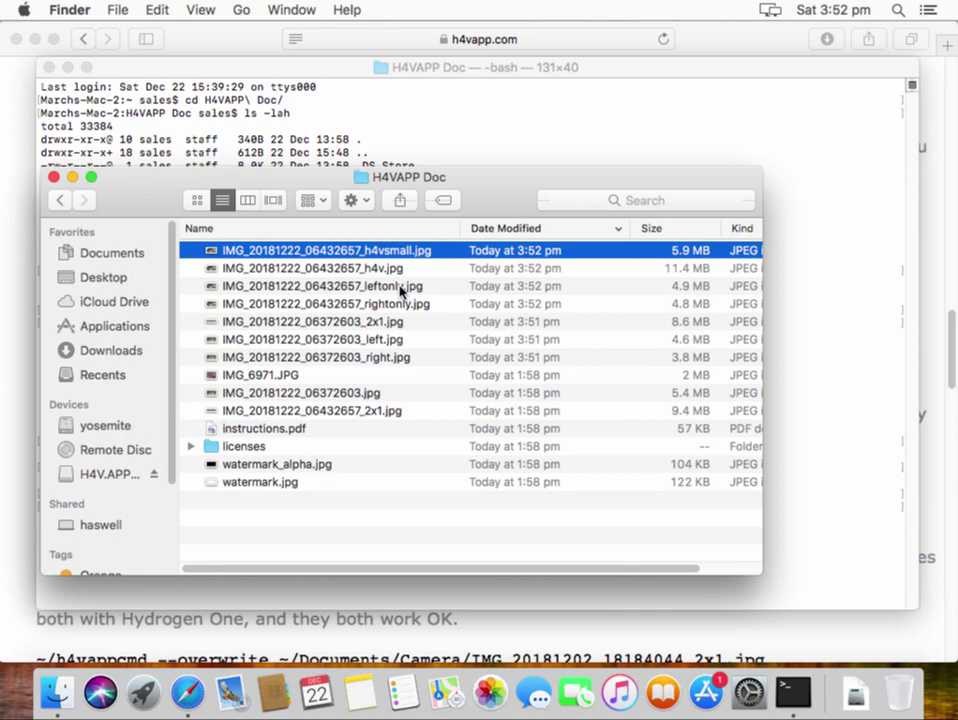
key("Down")
key("Up")
key("Down")
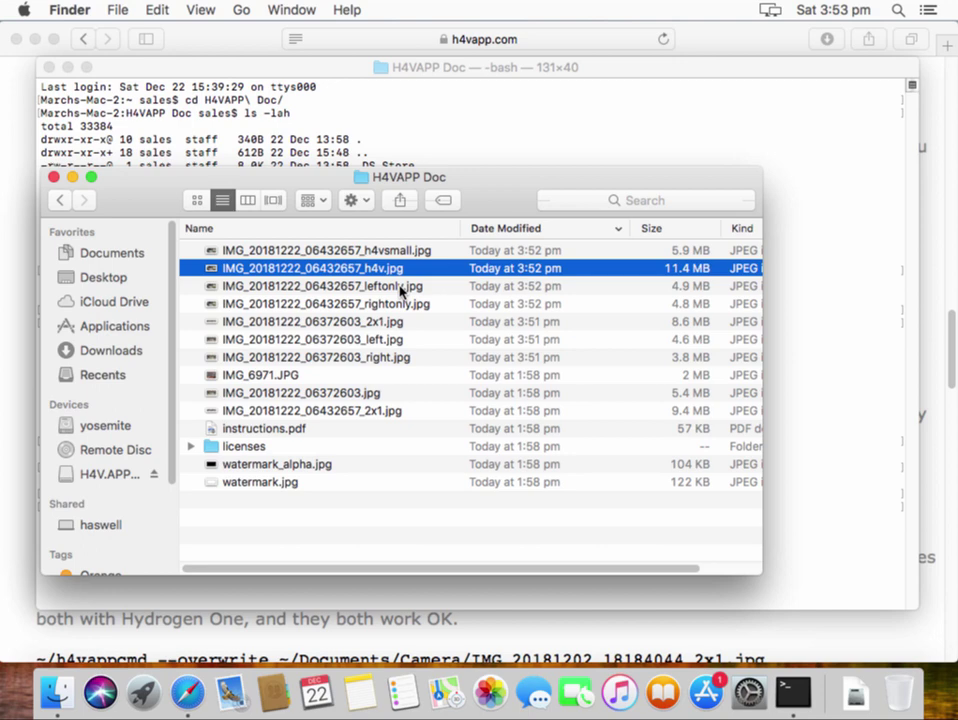
key("Down")
key("Down")
key("Down")
key("Down")
key("Down")
key("Down")
key("Down")
key("Down")
key("Down")
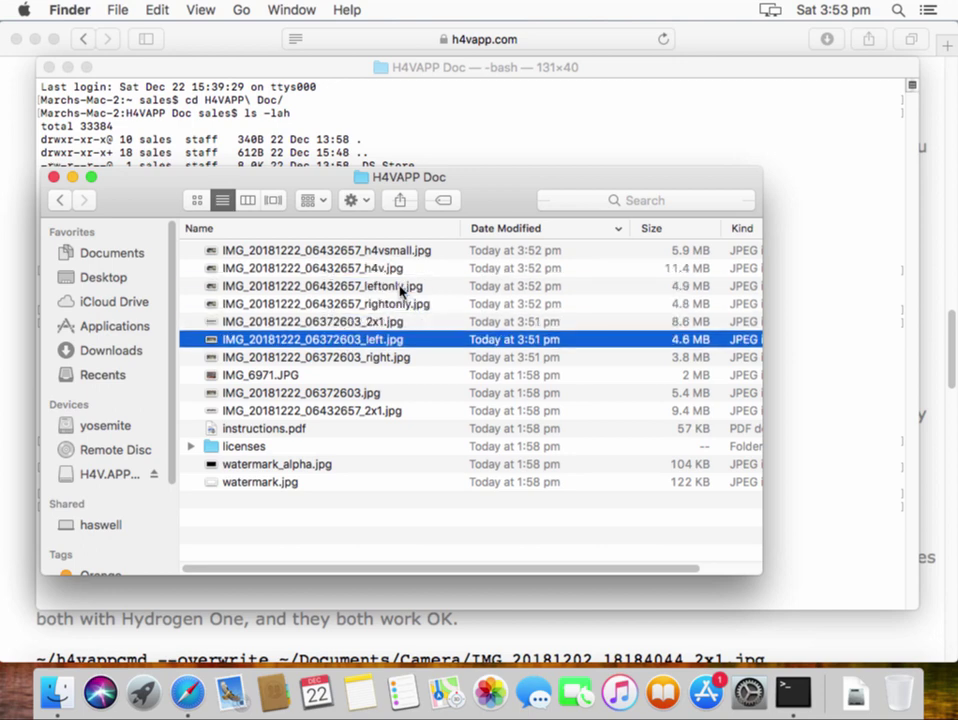
key("Down")
key("Down")
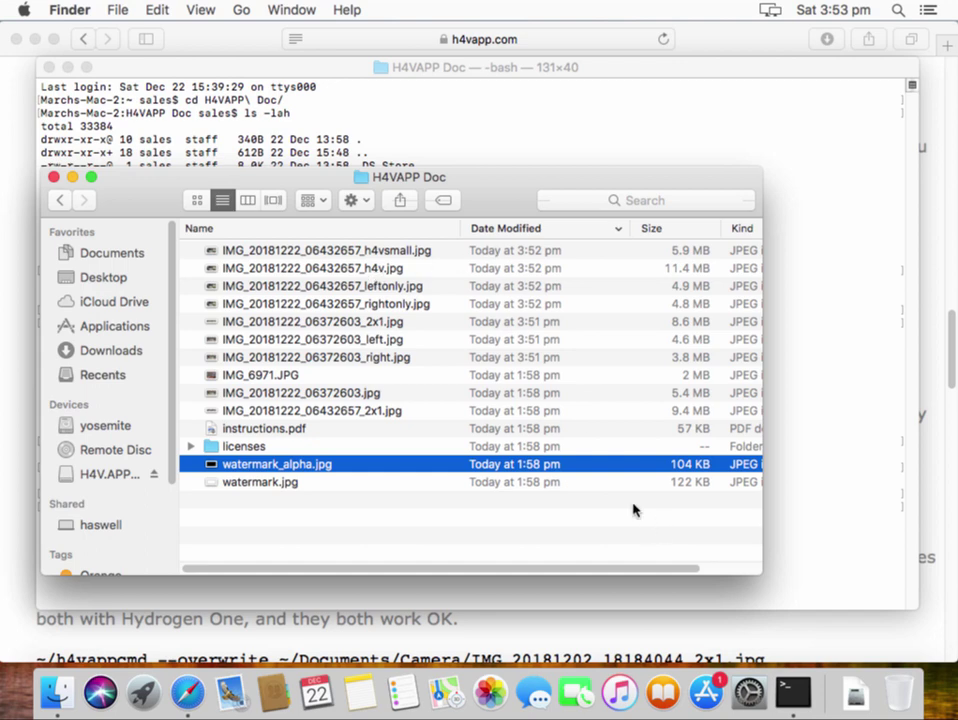
Step: Copy the copyright example command from the H4VAPP web page and run it in Terminal
left_click(187, 692)
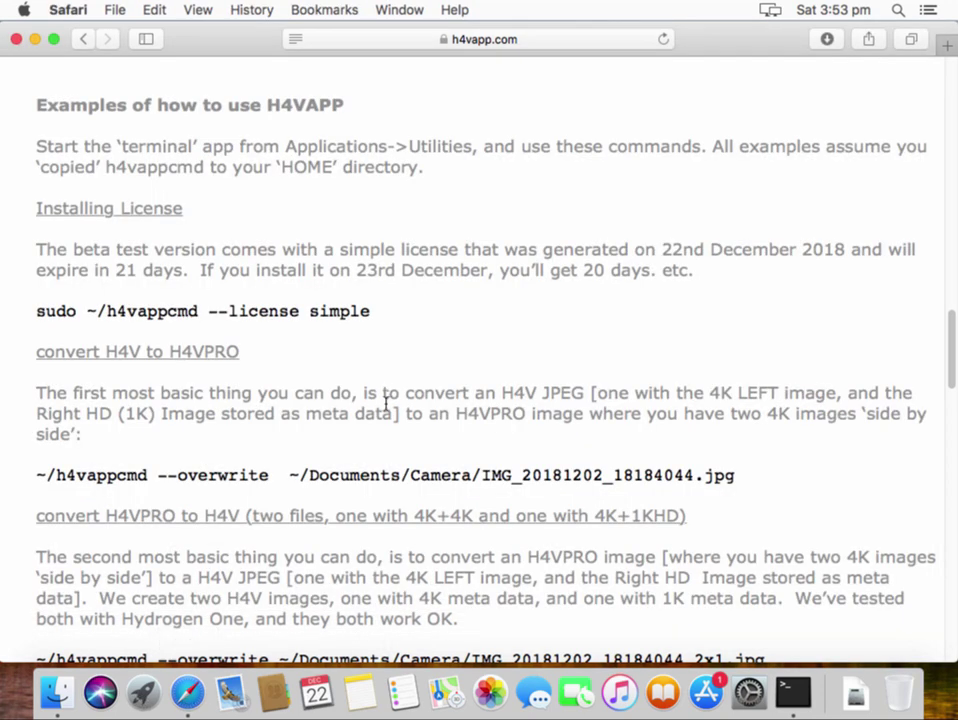
scroll(386, 403, "down", 5)
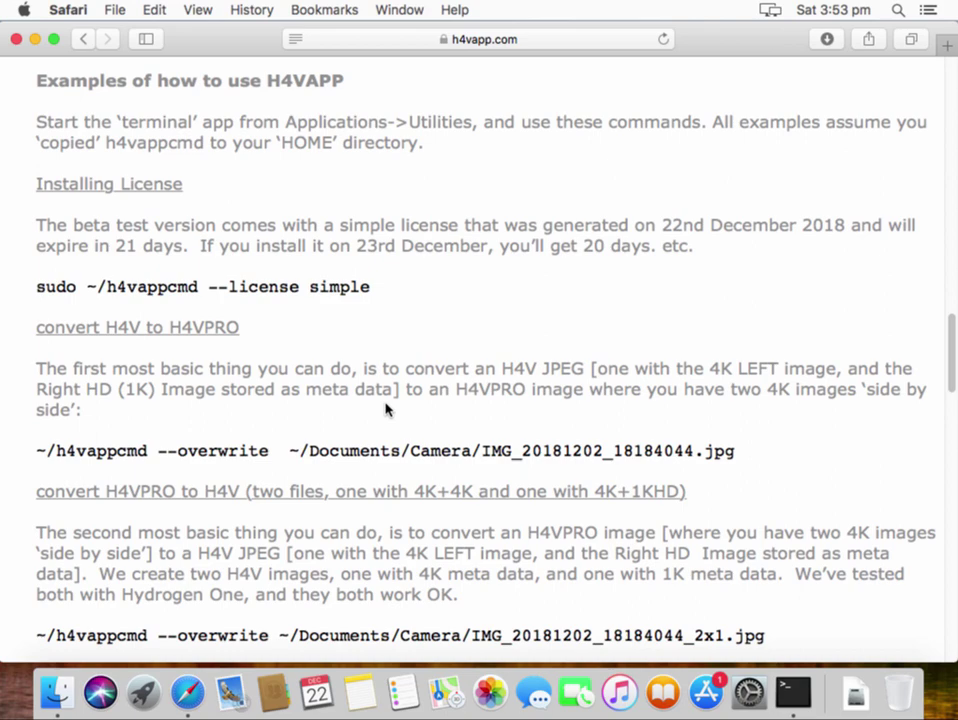
scroll(386, 403, "down", 10)
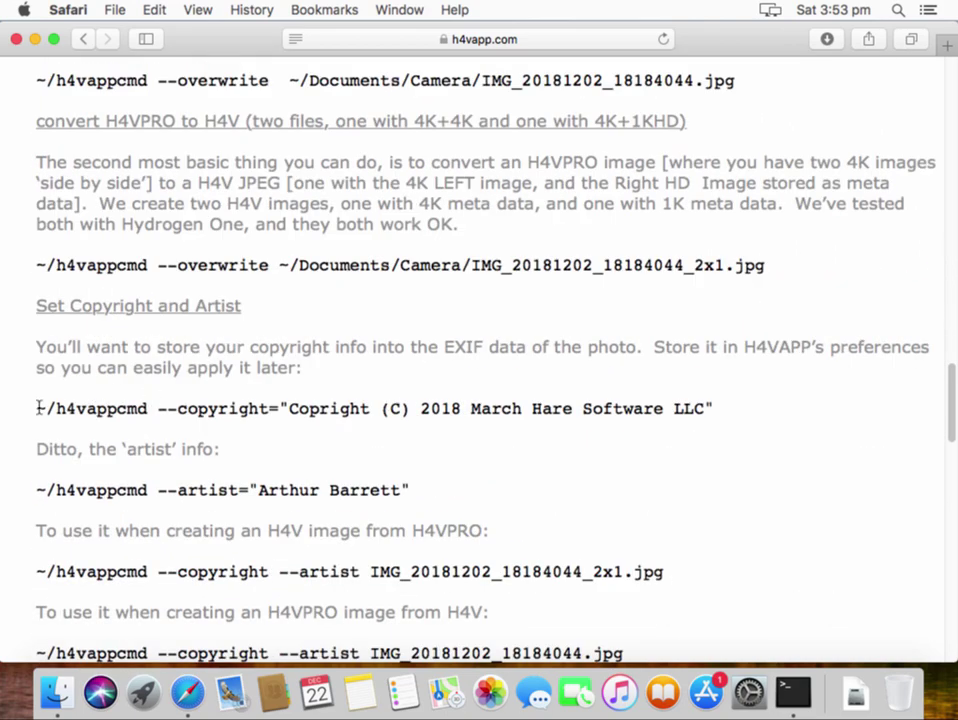
left_click_drag(36, 408, 725, 408)
key("super+c")
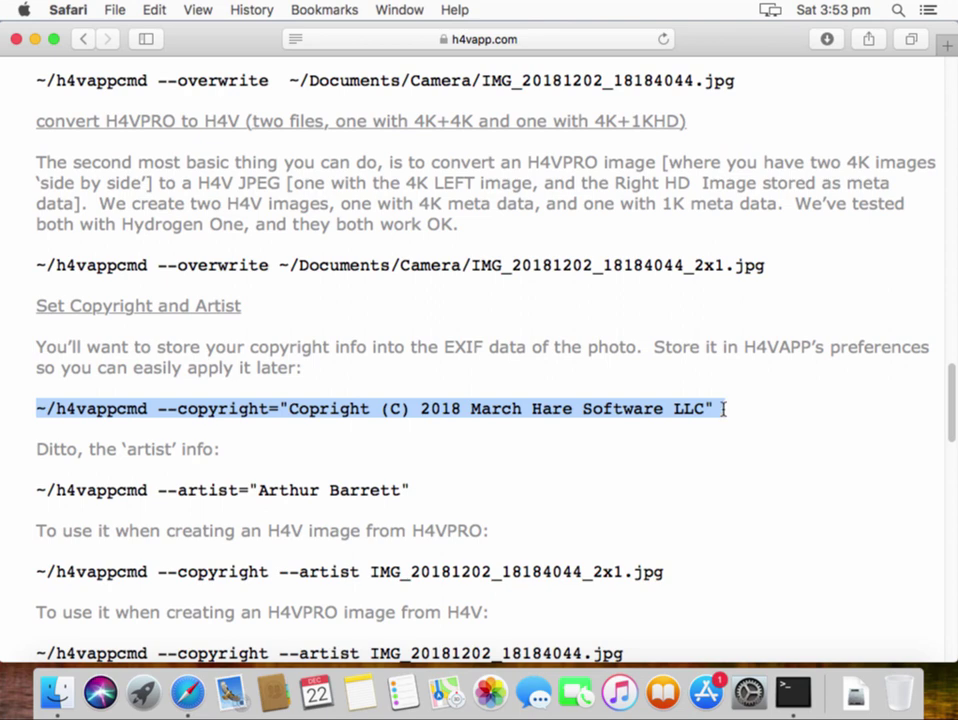
key("super+Tab")
key("super+Tab")
key("super+v")
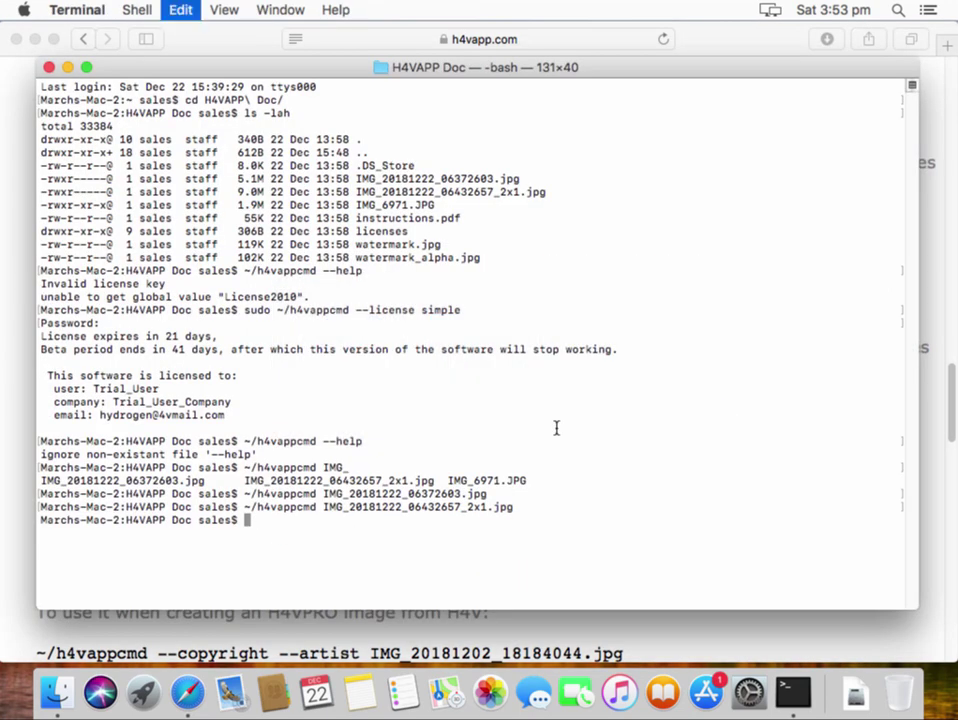
key("Return")
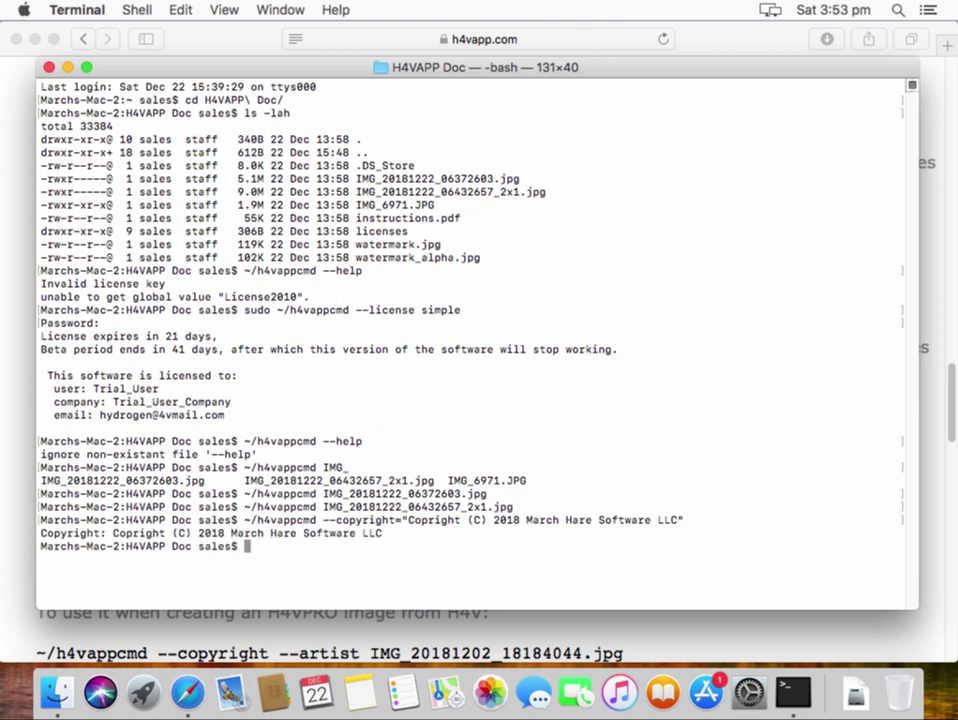
key("super+Tab")
Step: Copy the artist example command from the web page and run it in Terminal
left_click_drag(33, 490, 443, 490)
key("super+c")
key("super+Tab")
key("super+v")
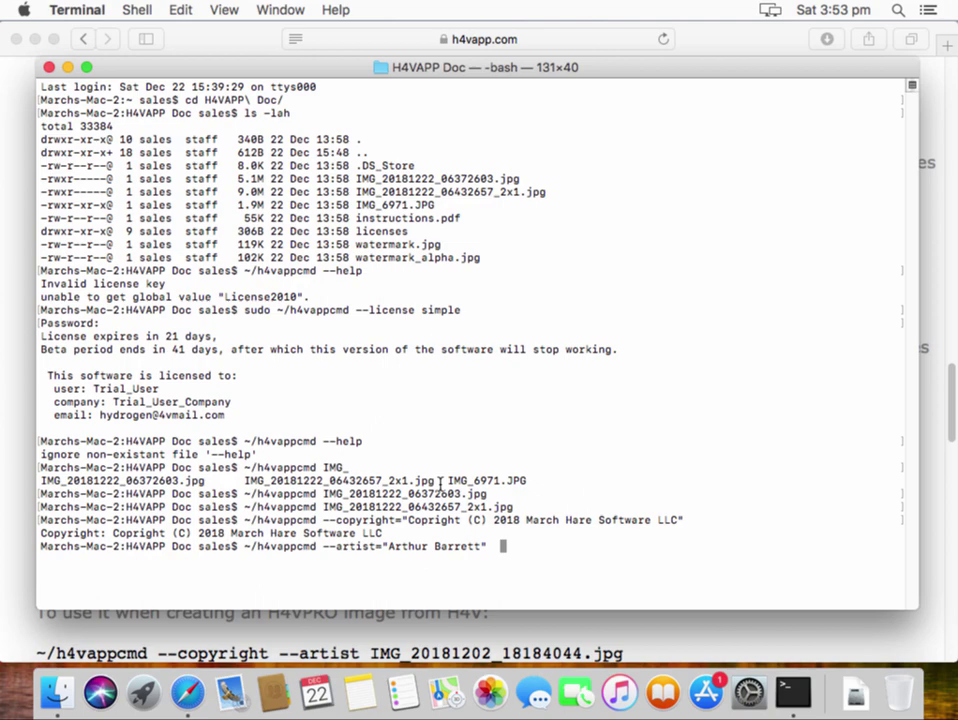
key("Return")
key("super+Tab")
Step: Run h4vappcmd --watermkimg="watermark.jpg" --alphaimg="watermark_alpha.jpg" in Terminal
scroll(200, 555, "down", 1)
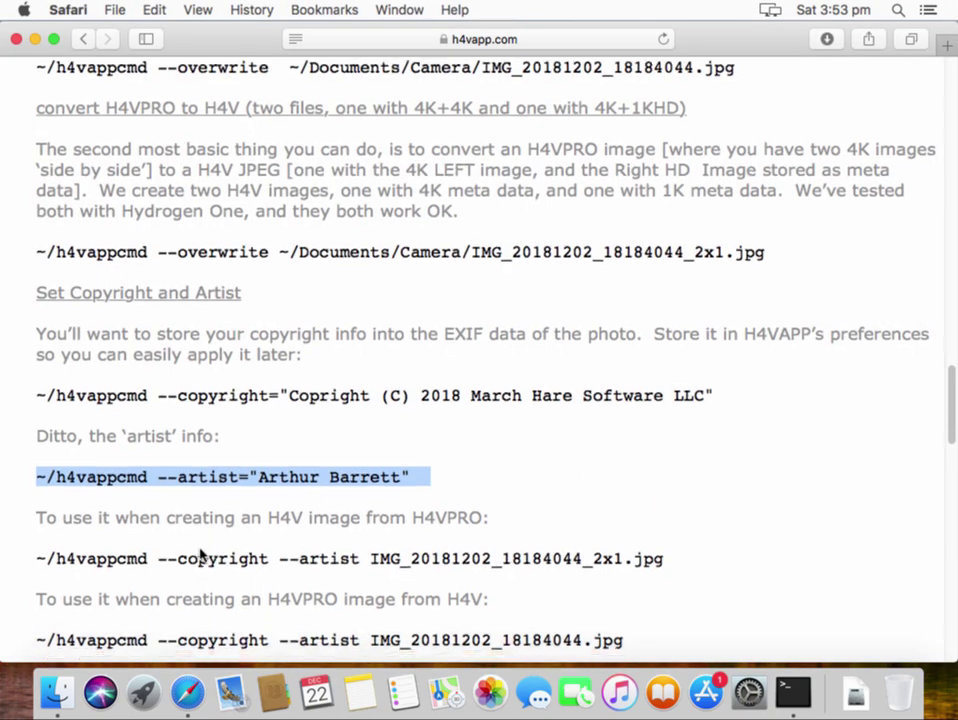
scroll(200, 555, "down", 3)
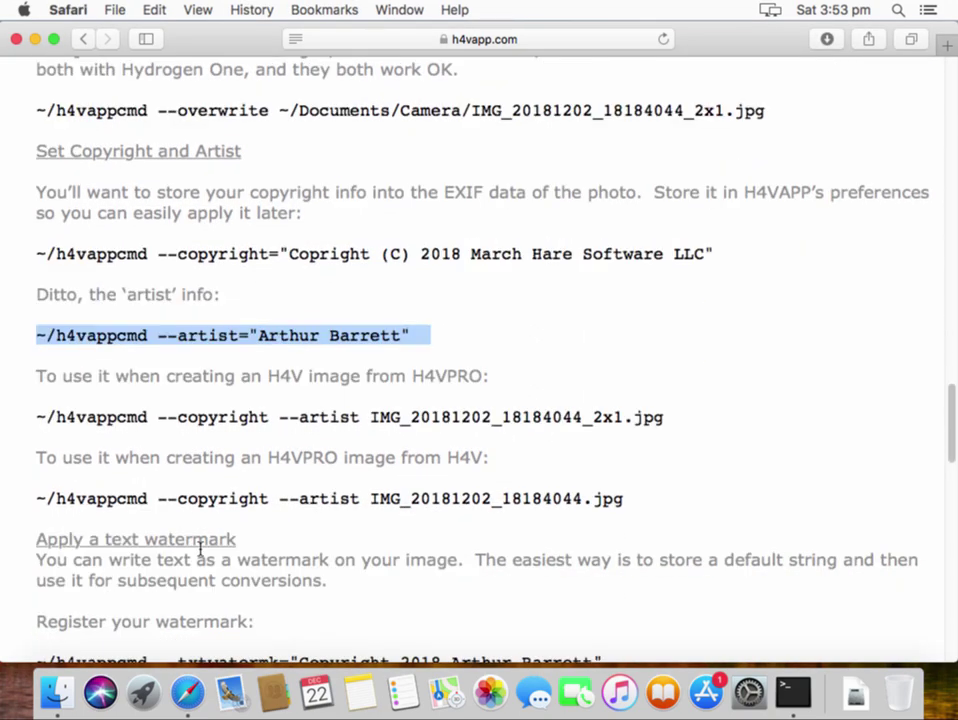
scroll(200, 552, "down", 10)
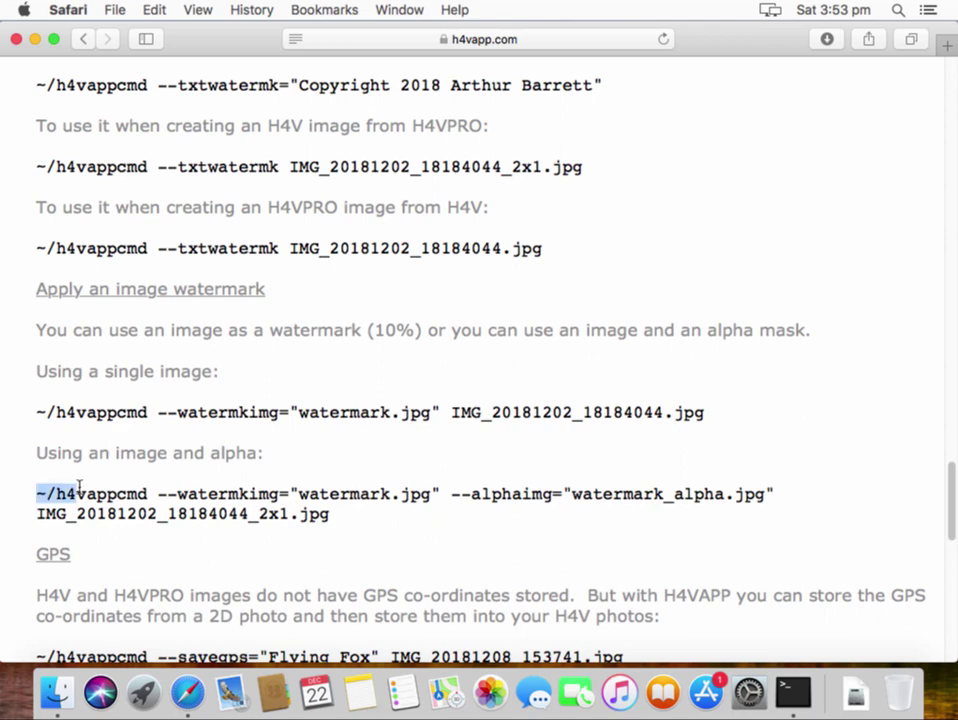
left_click_drag(79, 487, 771, 494)
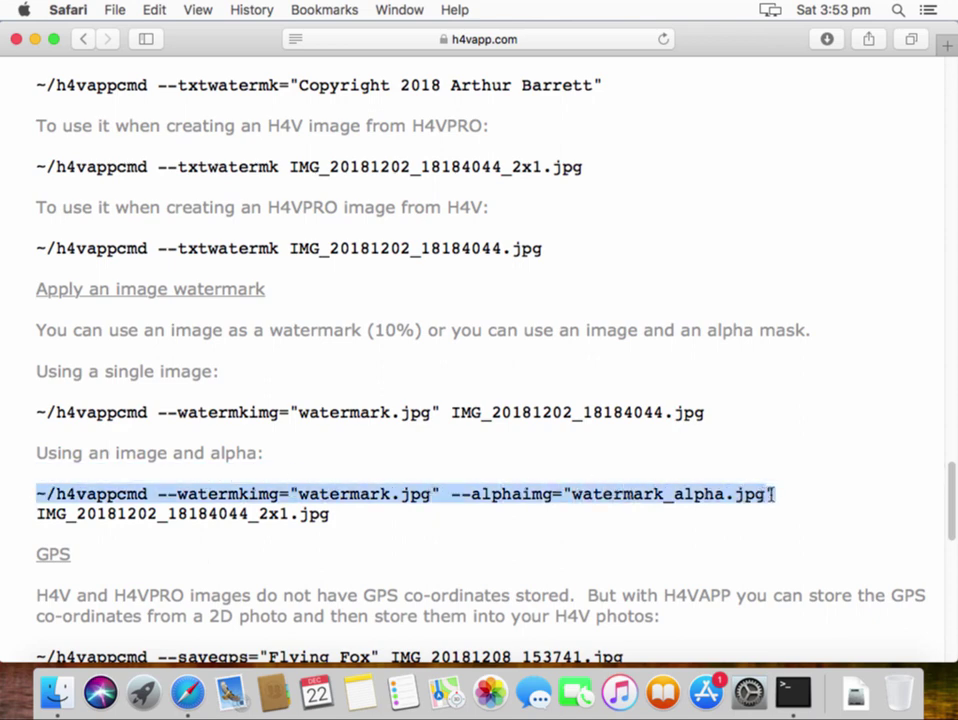
key("super+Tab")
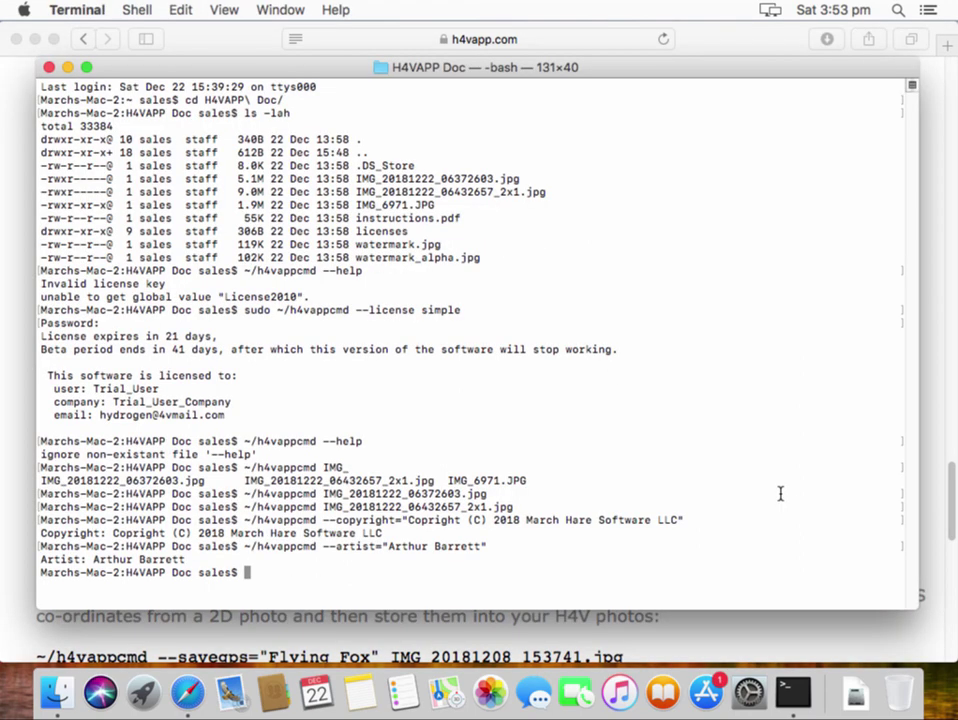
key("super+v")
key("Return")
key("Return")
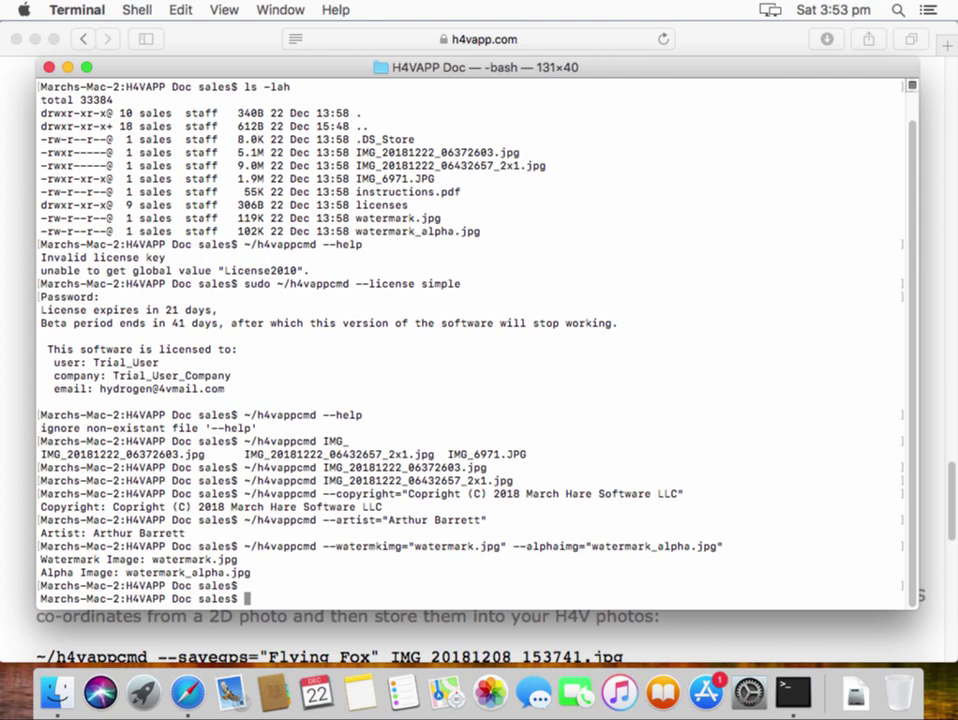
Step: Recall the 2x1 photo command and add --overwrite --copyright --artist after h4vappcmd
key("Up")
key("Up")
key("Up")
key("Up")
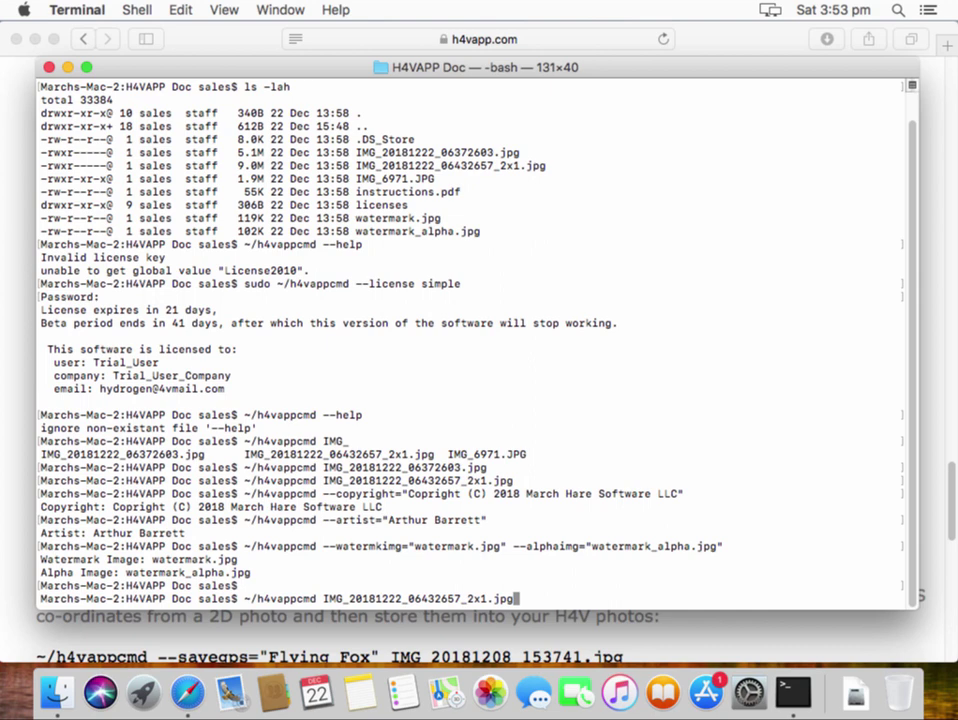
key("ctrl+a")
key("Right")
key("Right")
key("Right")
key("Right")
key("Right")
key("Right")
key("Right")
key("Right")
key("Right")
key("Right")
key("Right")
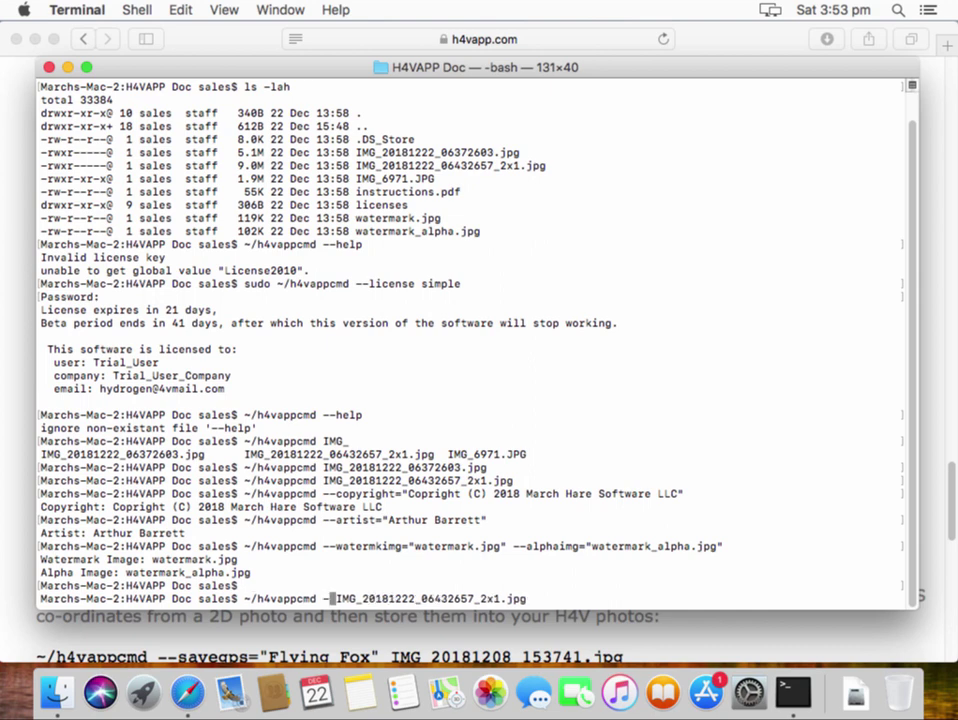
type("--overwrite ")
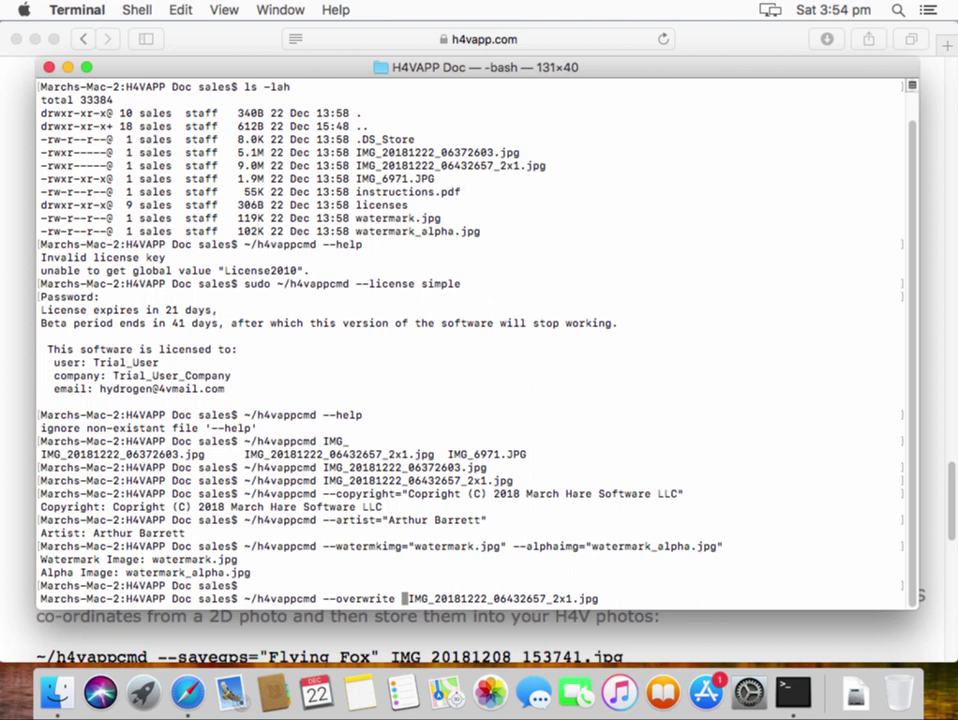
type("--copyright ")
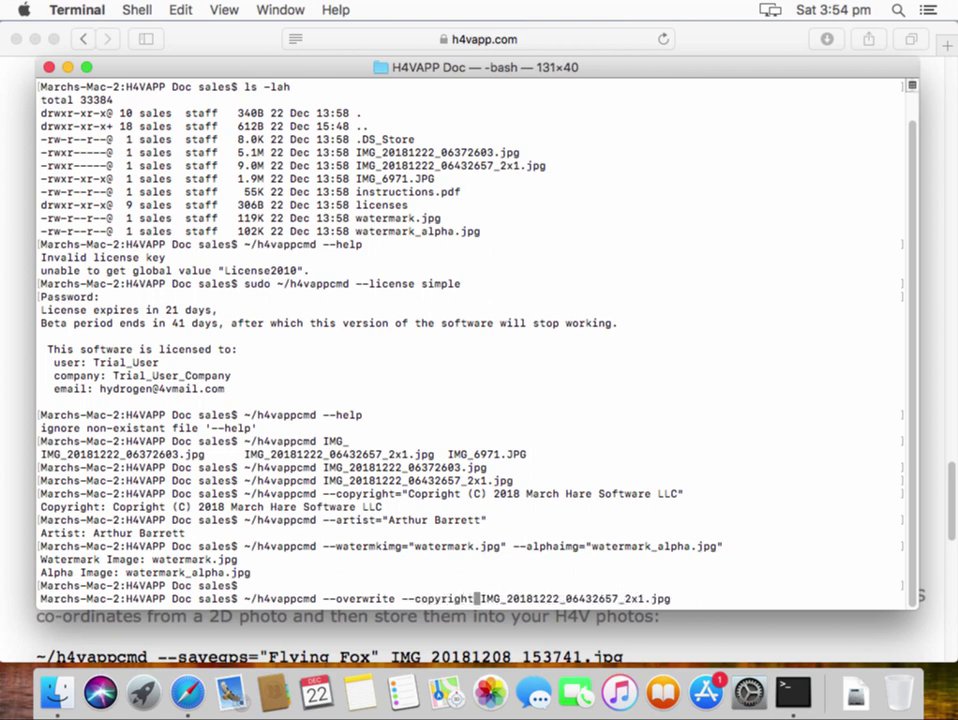
type("-- ")
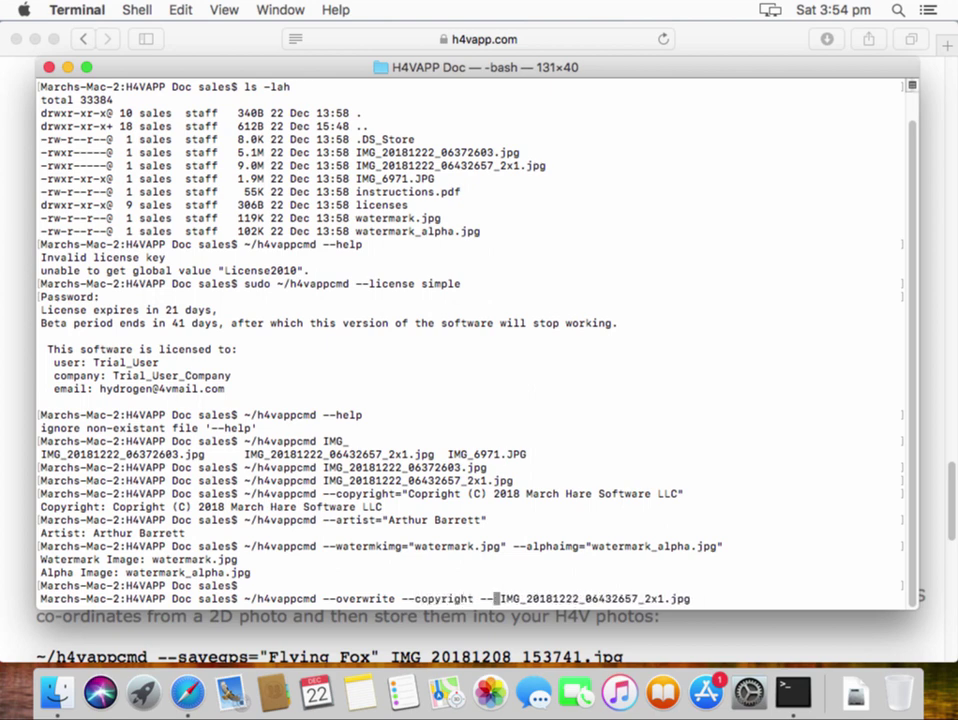
type("artist -")
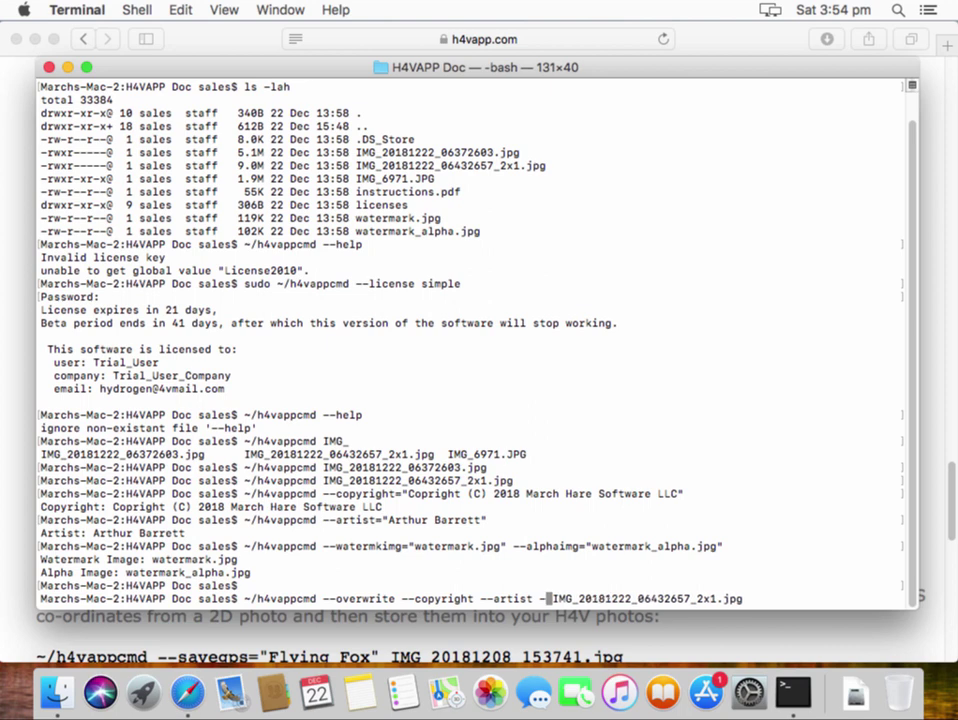
type("-")
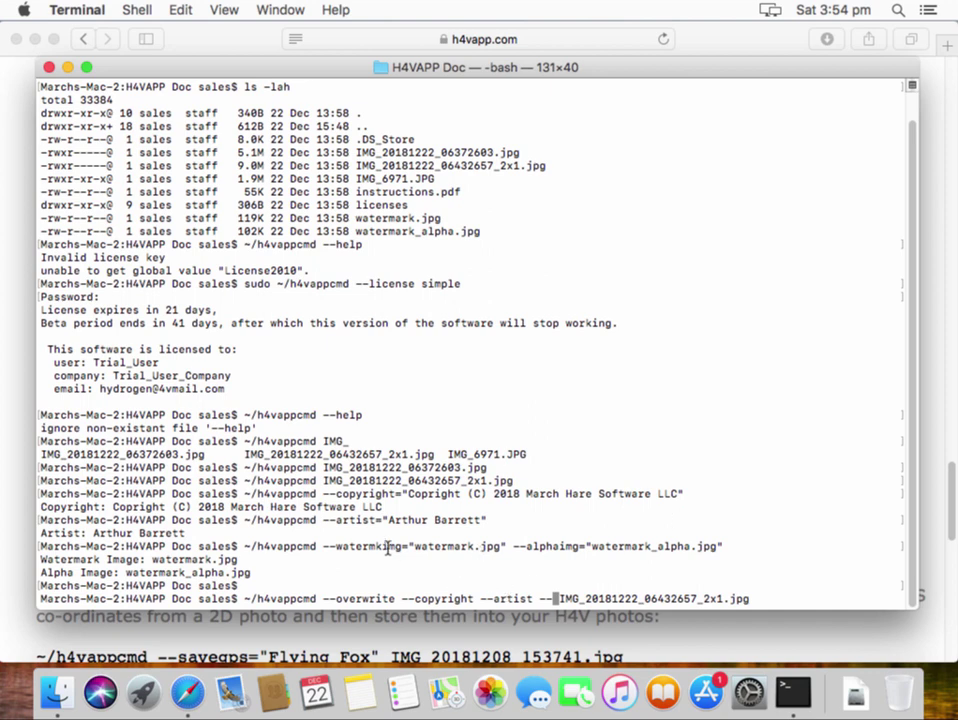
Step: Add --watermkimg and --alphaimg options to the command and run it on IMG_20181222_06432657_2x1.jpg
triple_click(387, 553)
key("super+shift+v")
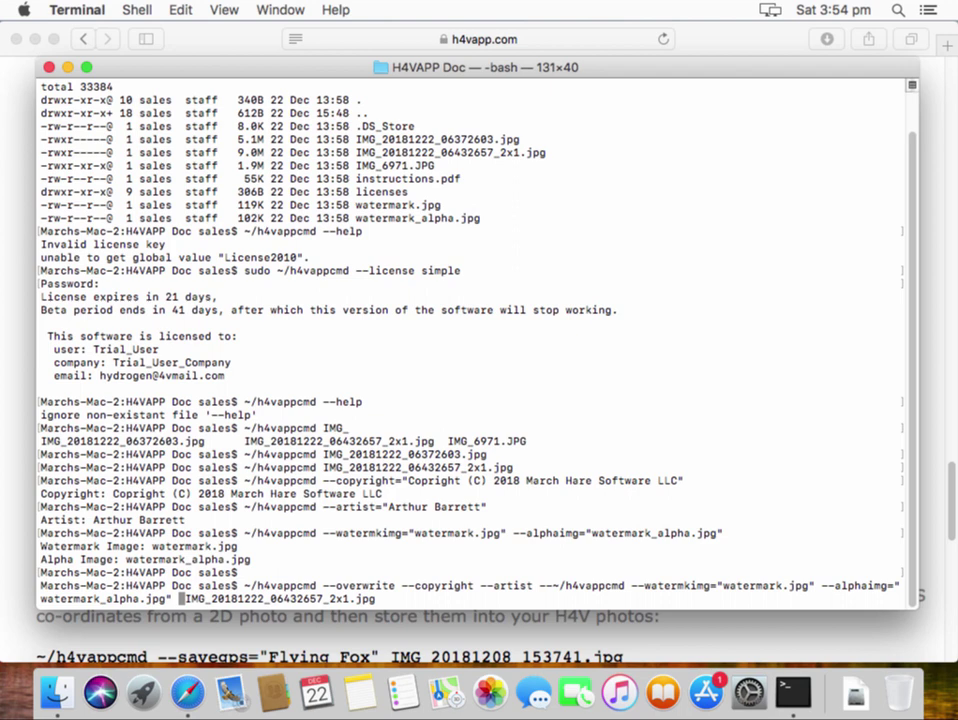
key("BackSpace")
key("BackSpace")
key("BackSpace")
key("BackSpace")
key("BackSpace")
key("BackSpace")
key("BackSpace")
key("BackSpace")
key("BackSpace")
key("BackSpace")
key("BackSpace")
key("BackSpace")
key("BackSpace")
key("BackSpace")
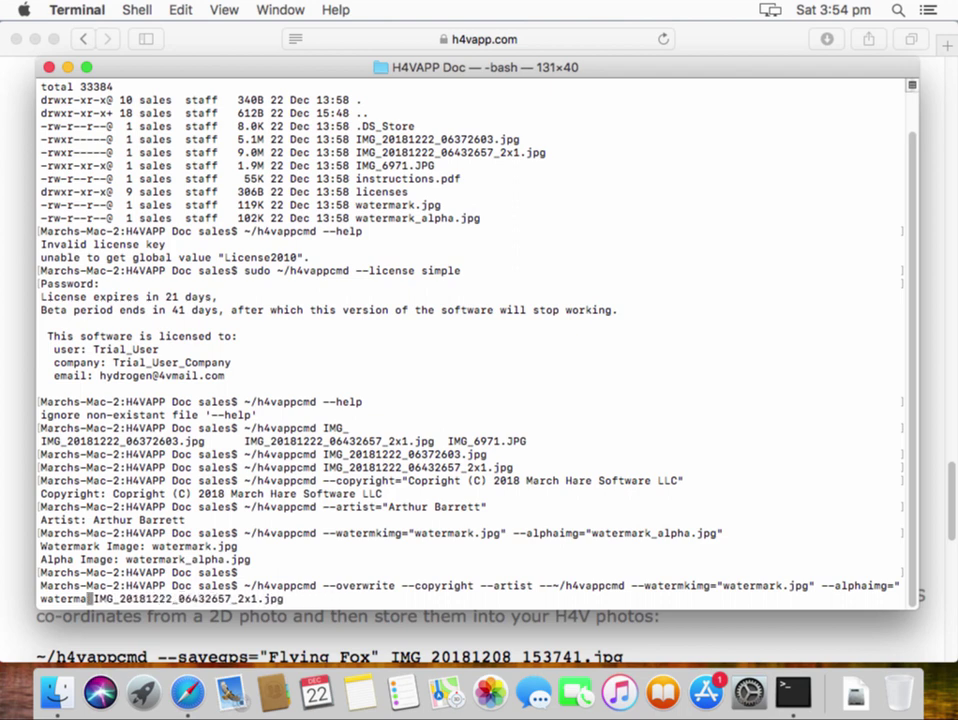
key("BackSpace")
key("BackSpace")
key("BackSpace")
key("BackSpace")
key("BackSpace")
key("BackSpace")
key("BackSpace")
key("BackSpace")
key("BackSpace")
key("BackSpace")
key("BackSpace")
key("BackSpace")
key("BackSpace")
key("BackSpace")
key("BackSpace")
key("BackSpace")
key("BackSpace")
key("BackSpace")
key("BackSpace")
key("BackSpace")
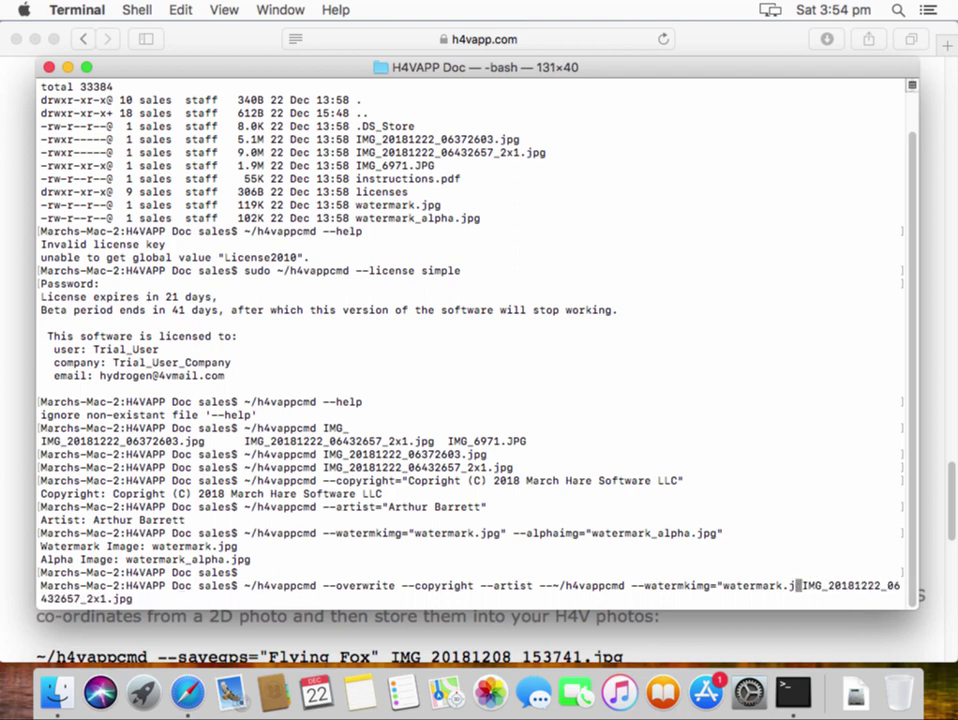
key("BackSpace")
key("BackSpace")
key("BackSpace")
key("BackSpace")
key("BackSpace")
key("BackSpace")
key("BackSpace")
key("BackSpace")
key("BackSpace")
key("BackSpace")
key("BackSpace")
key("BackSpace")
key("BackSpace")
key("BackSpace")
key("BackSpace")
key("BackSpace")
key("BackSpace")
key("BackSpace")
key("BackSpace")
key("BackSpace")
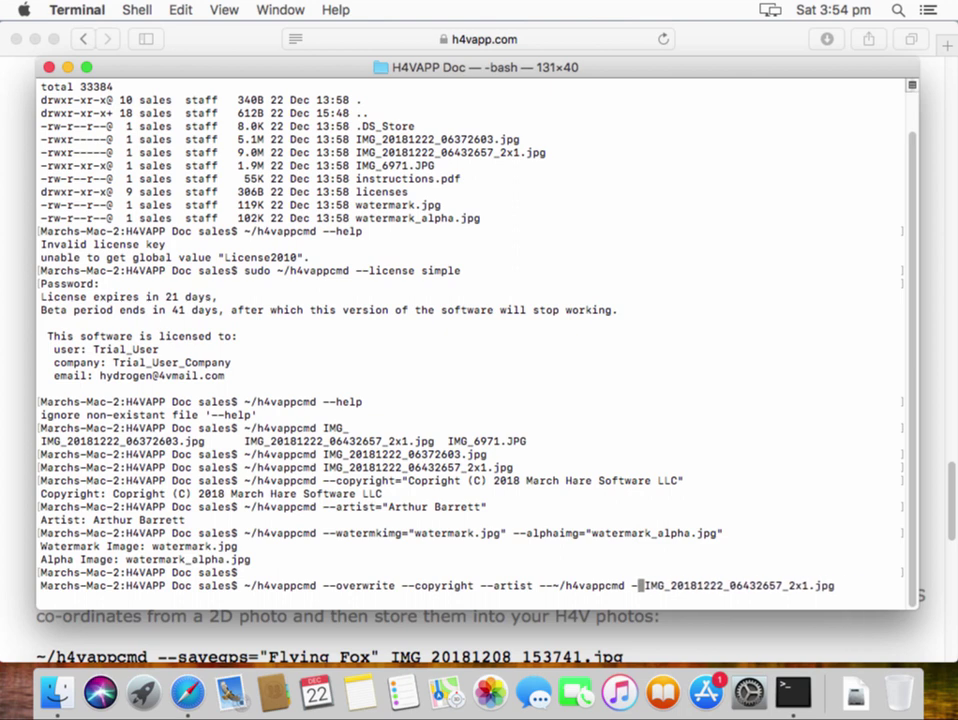
key("BackSpace")
key("BackSpace")
key("BackSpace")
key("BackSpace")
key("BackSpace")
key("BackSpace")
key("BackSpace")
key("BackSpace")
key("BackSpace")
key("BackSpace")
key("BackSpace")
key("BackSpace")
key("BackSpace")
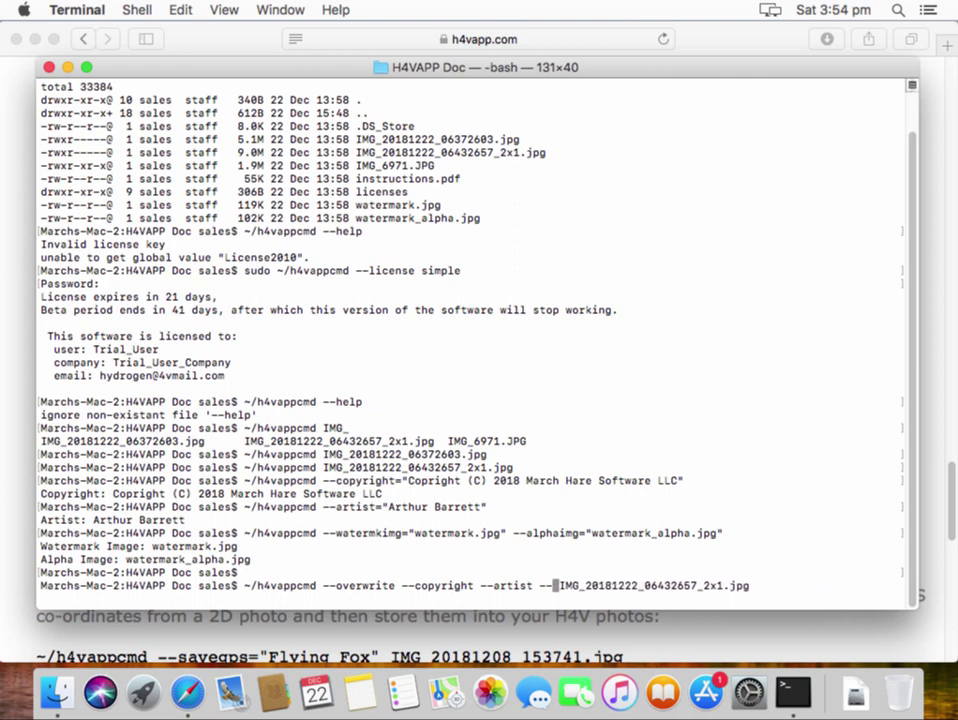
double_click(383, 532)
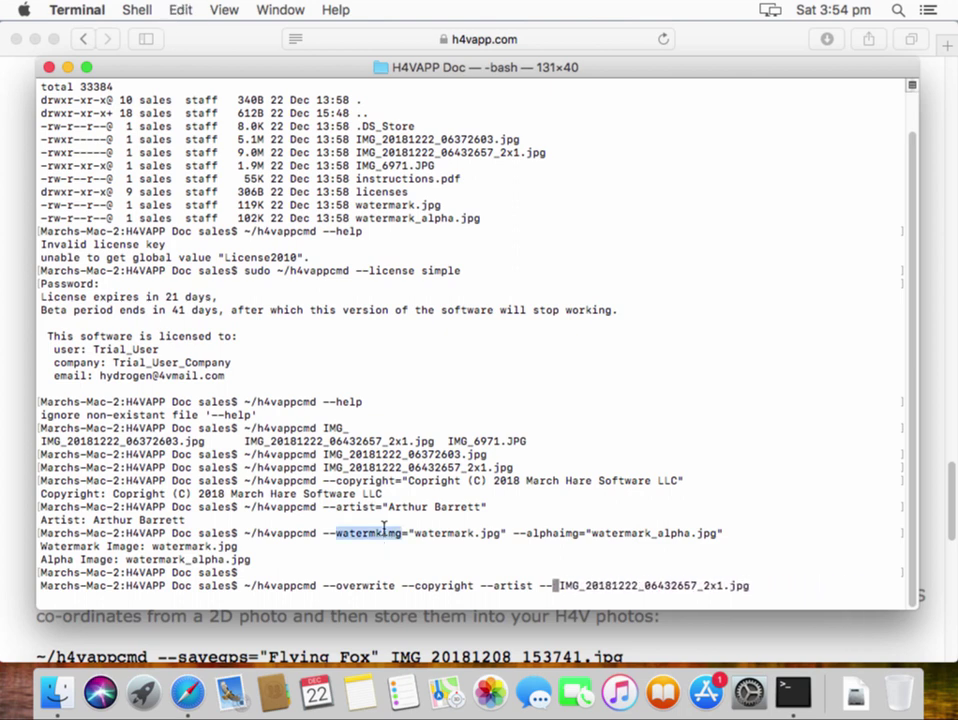
type("watermkimg")
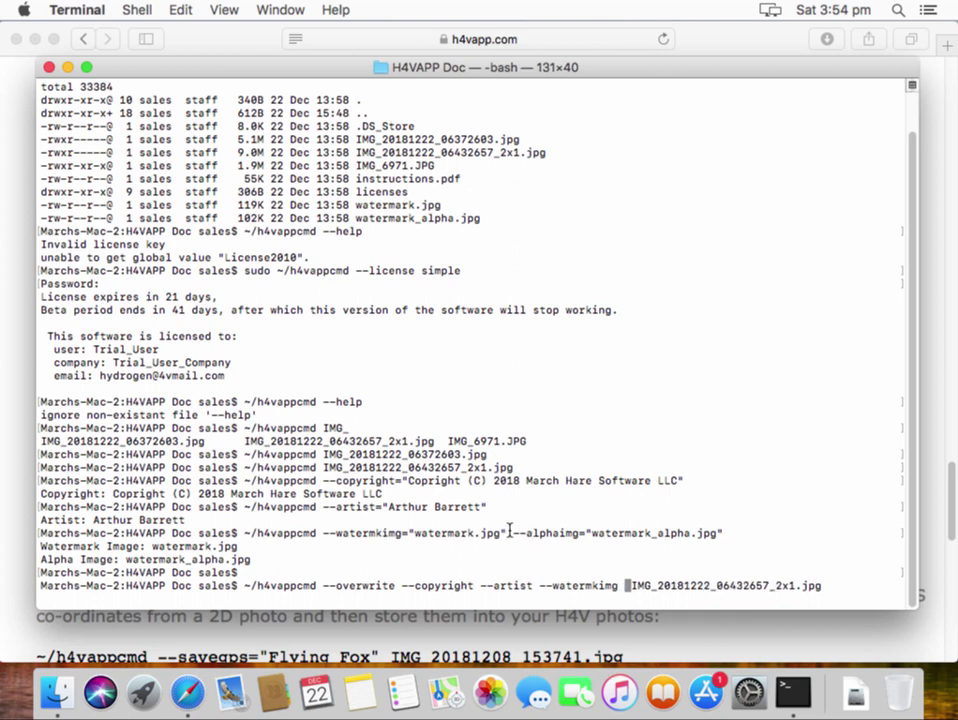
left_click_drag(513, 533, 580, 533)
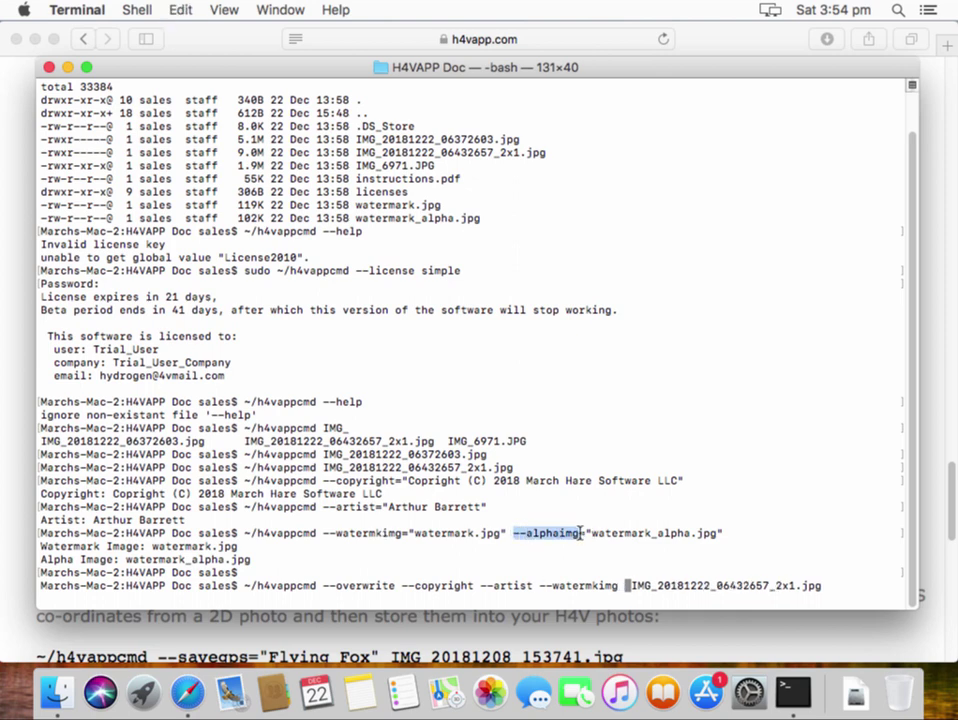
type("--alphaimg")
key("Return")
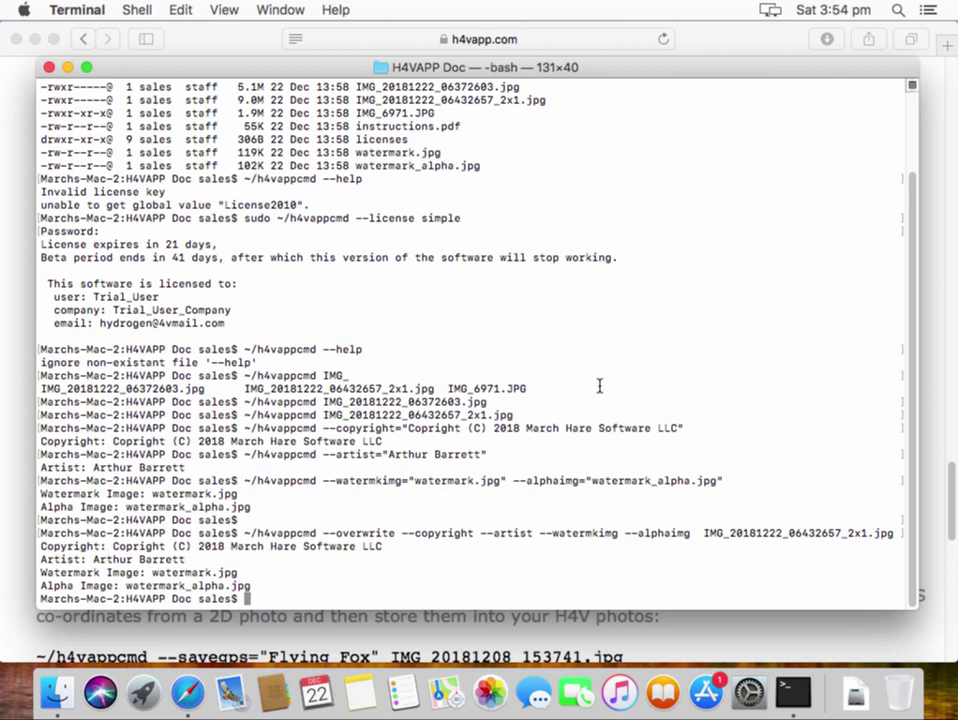
Step: Quick Look the regenerated IMG_20181222_06432657_h4v.jpg in the H4VAPP Doc folder to check its watermark
left_click(57, 705)
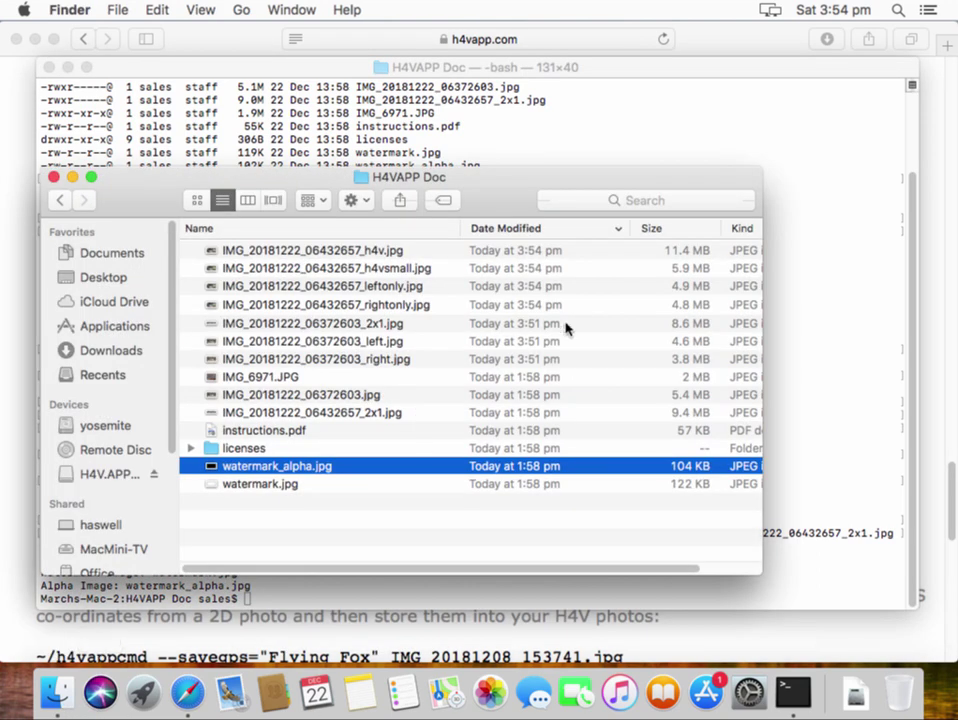
left_click(396, 251)
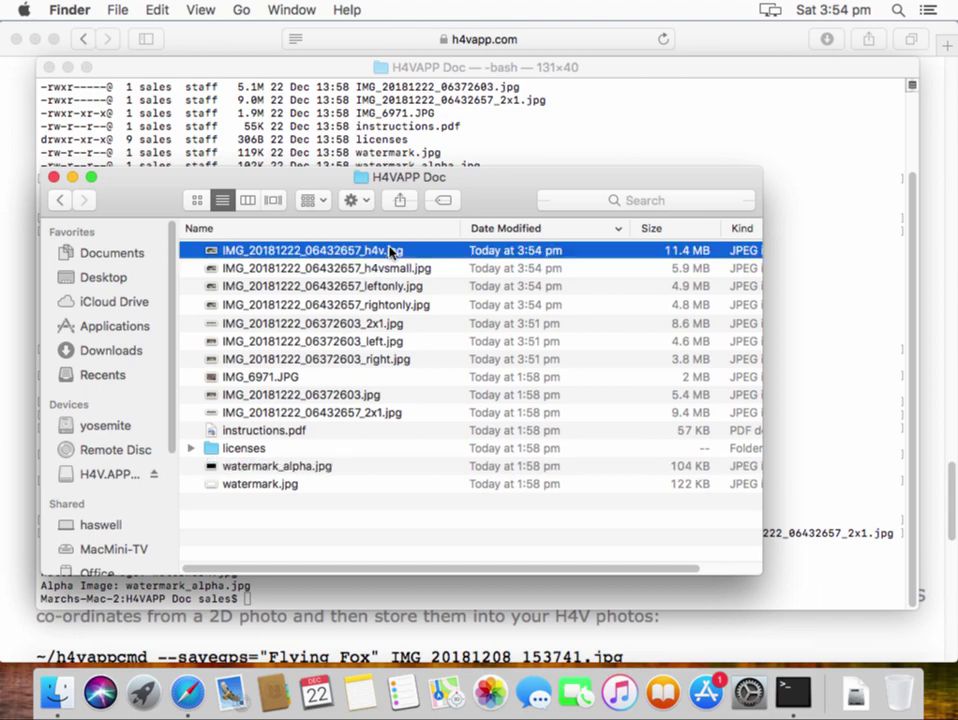
key("space")
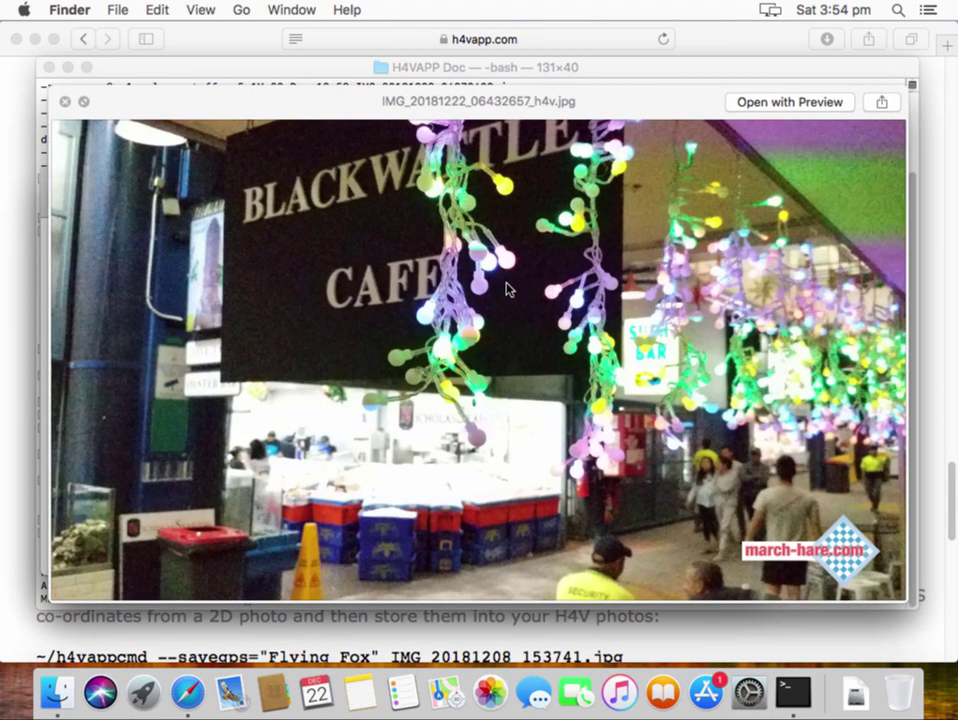
key("space")
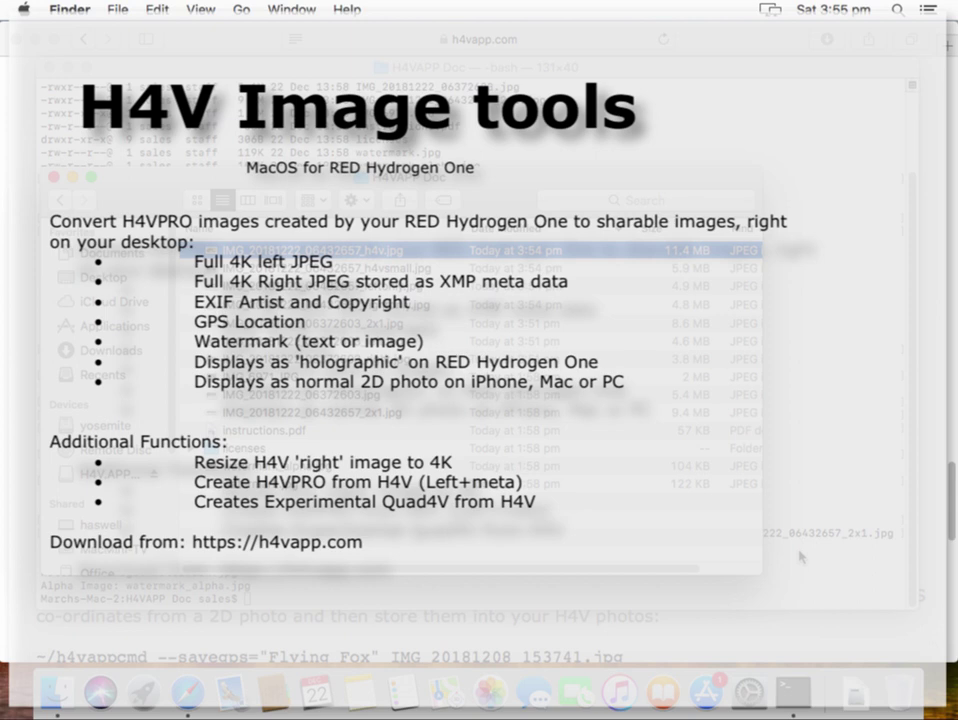
Step: Preview the watermarked IMG_20181222_06432657_h4v.jpg again with Quick Look
key("space")
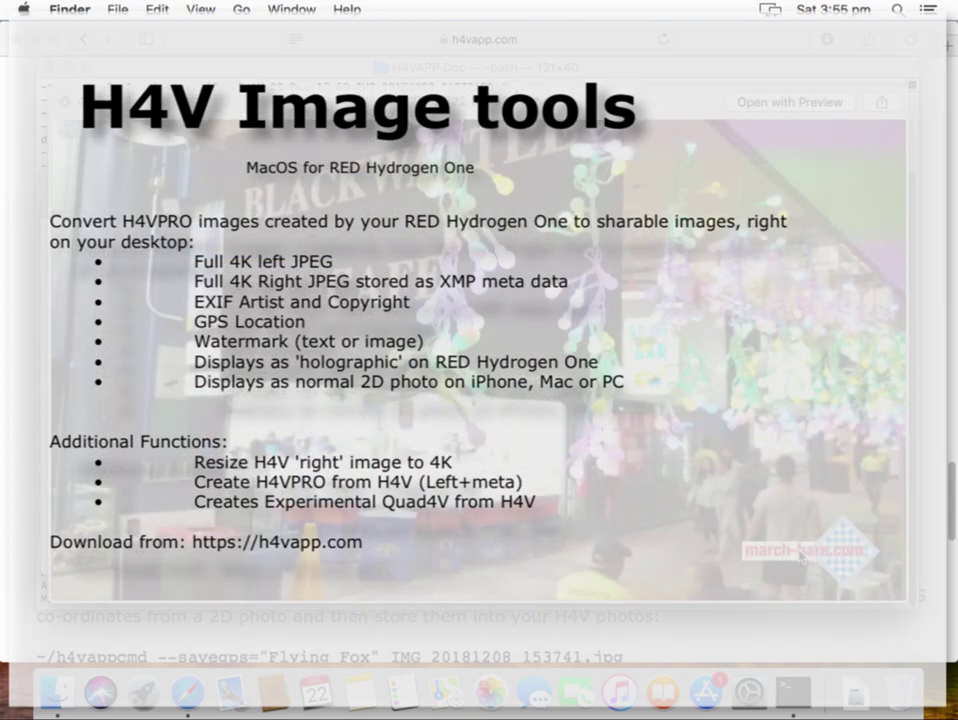